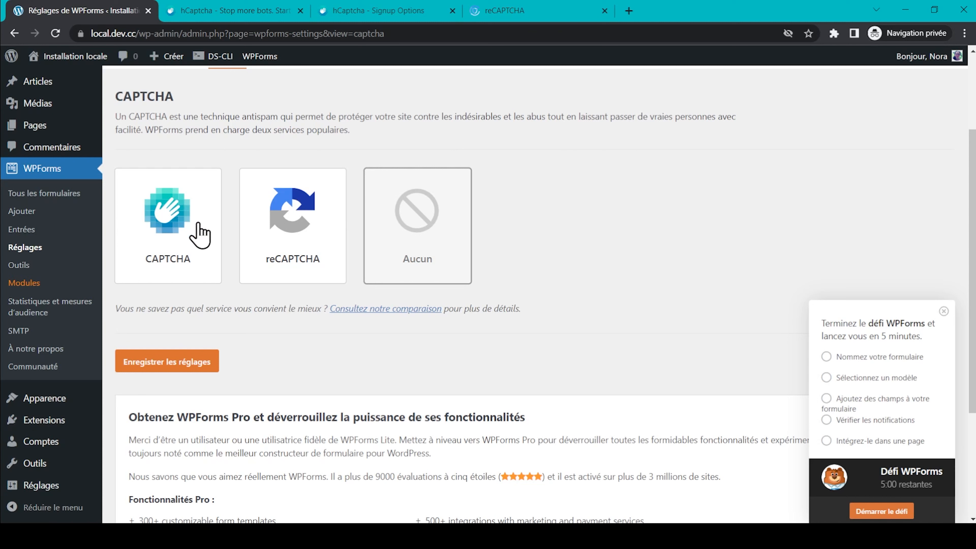
Choose hCaptcha as the CAPTCHA service in the WPForms settings and review its key fields.
click(201, 253)
scroll(200, 254, down, 5)
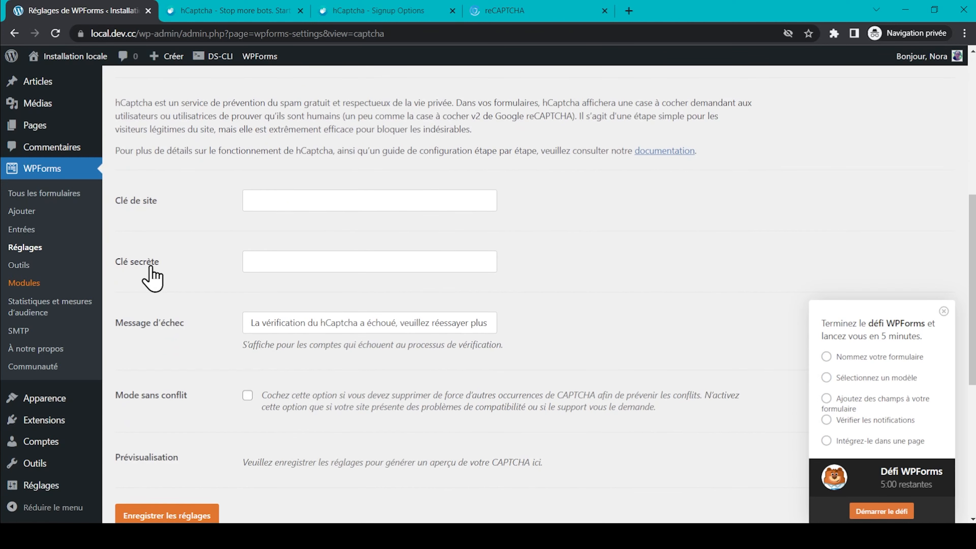
scroll(217, 313, down, 1)
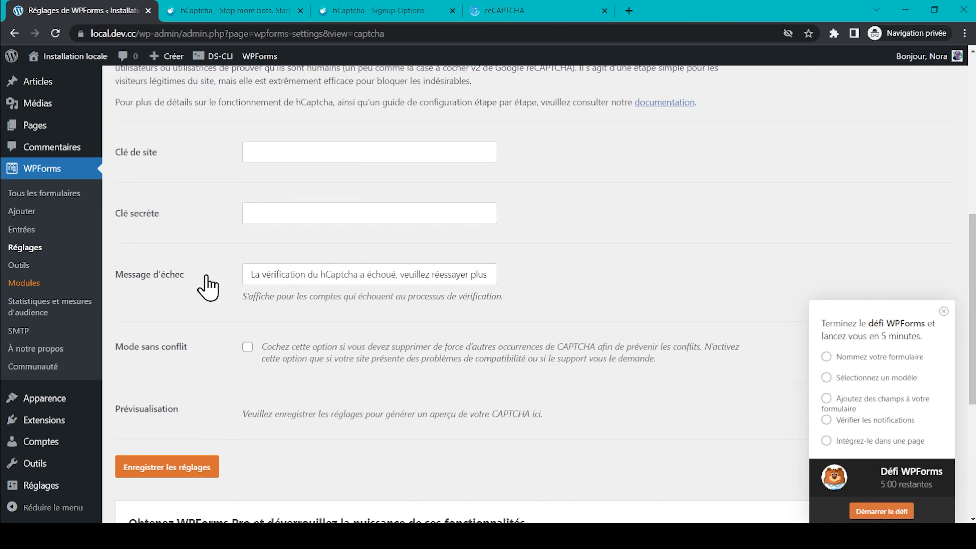
Switch to the hCaptcha website, check the sign-up options for site publishers, and log in to the dashboard.
click(229, 11)
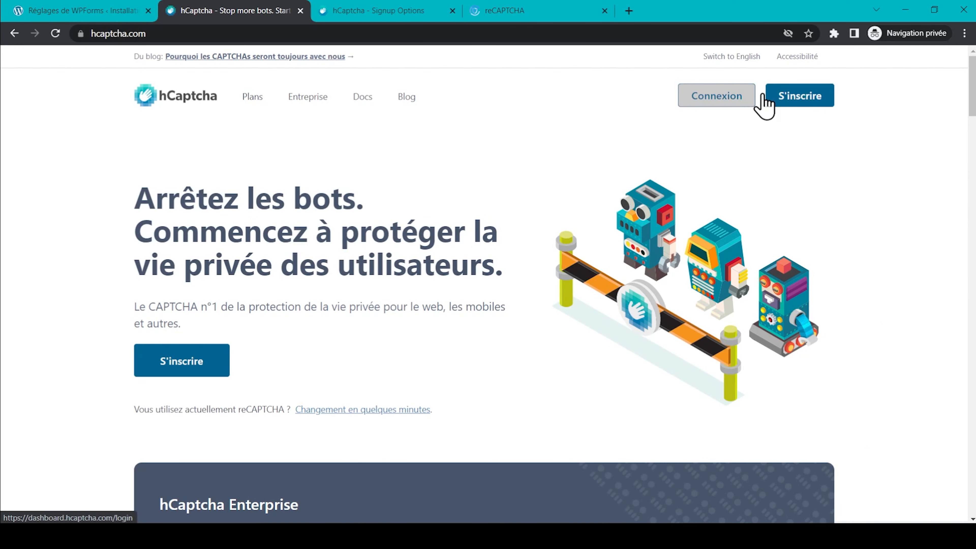
click(365, 6)
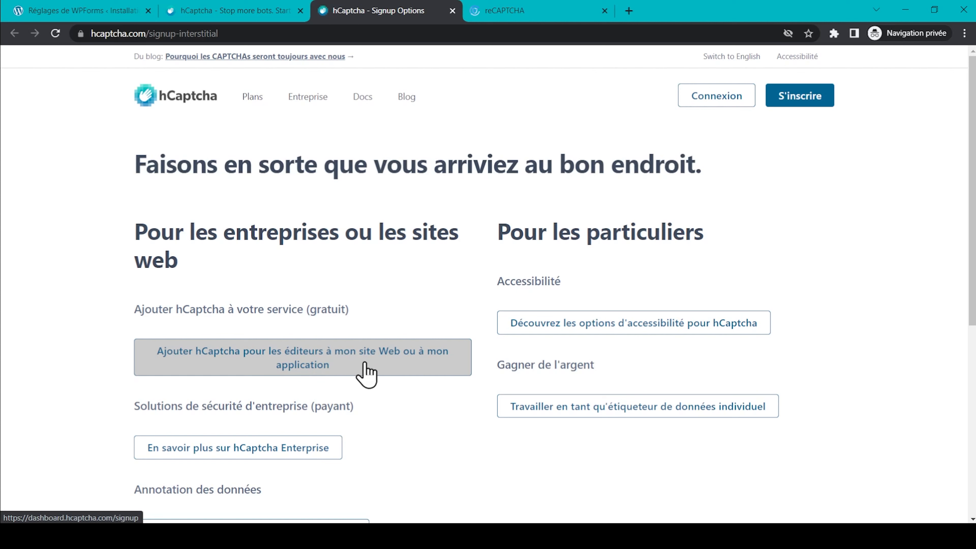
click(239, 11)
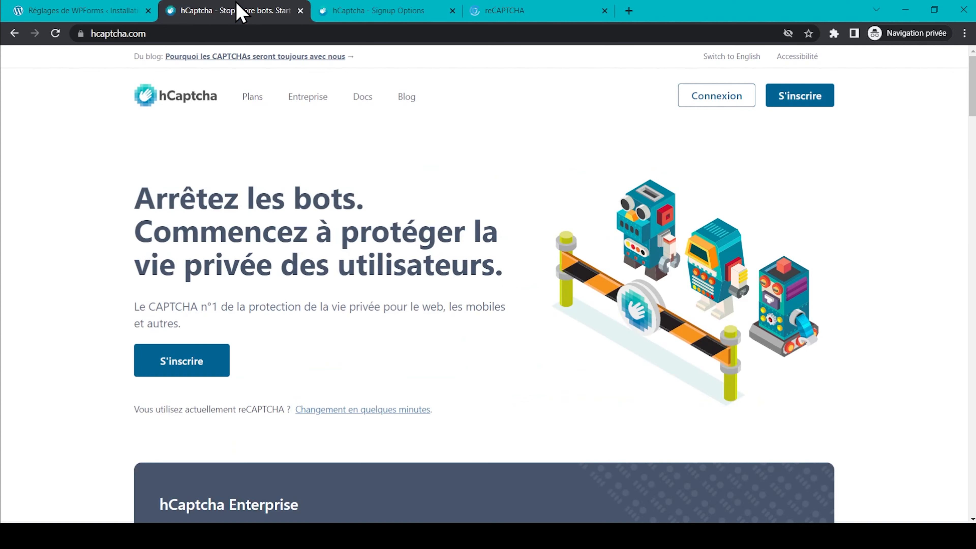
click(698, 102)
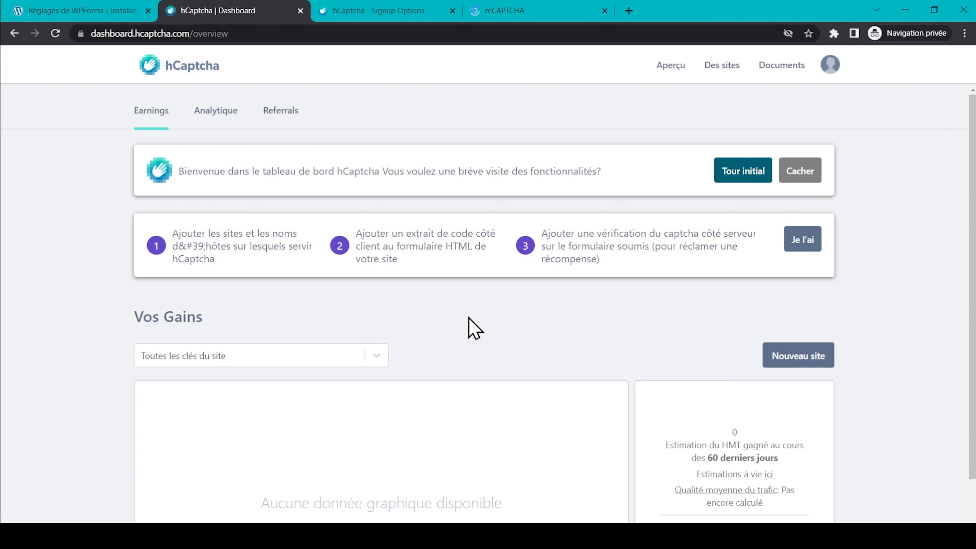
Create a new hCaptcha site key named "Installation locale" with local.dev.cc as its hostname.
click(798, 355)
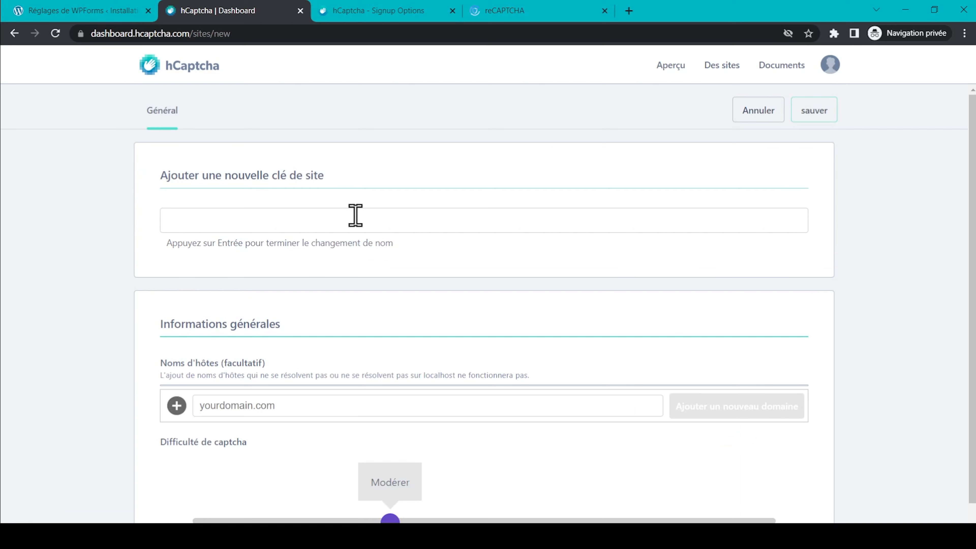
text(Installation locale)
scroll(320, 335, down, 2)
click(292, 333)
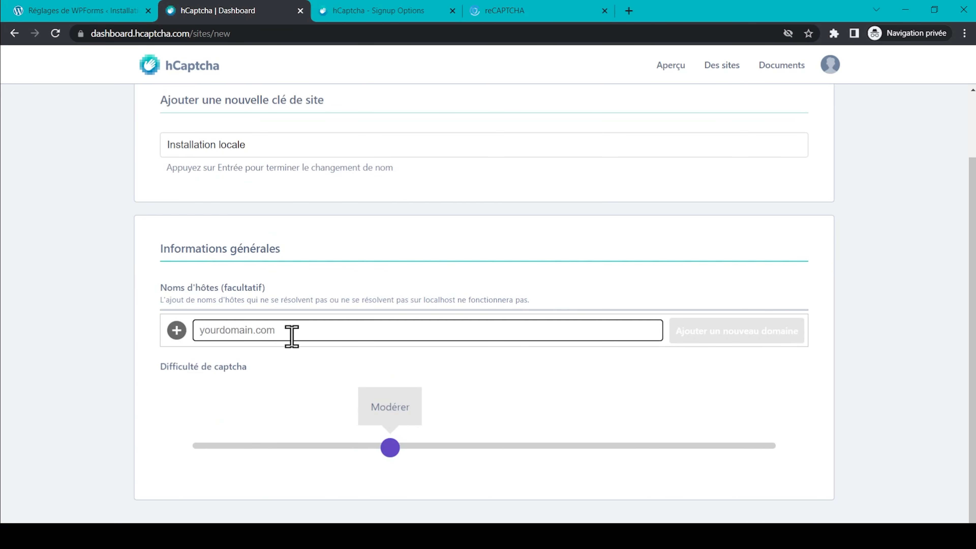
text(local.dev.cc)
click(744, 331)
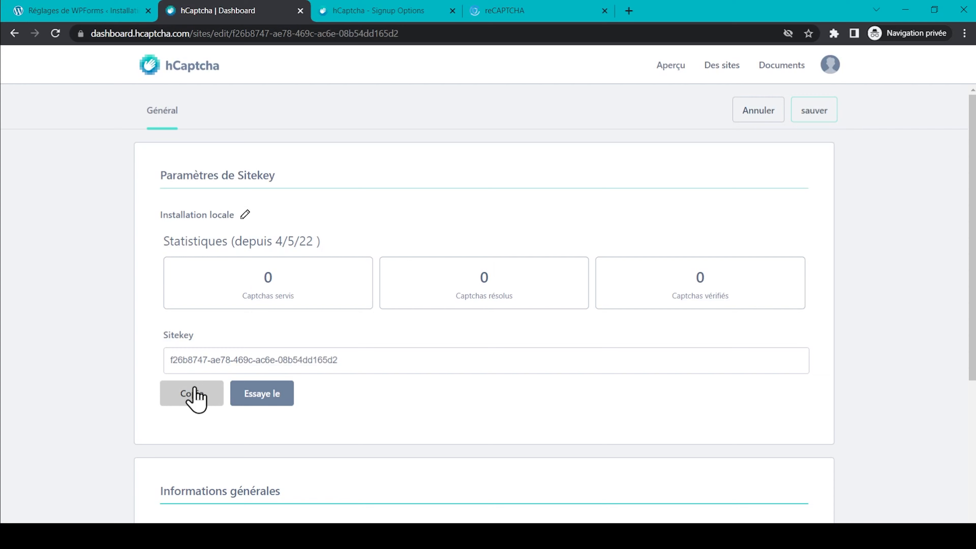
Copy the hCaptcha site key for Installation locale into the WPForms site key field.
click(192, 397)
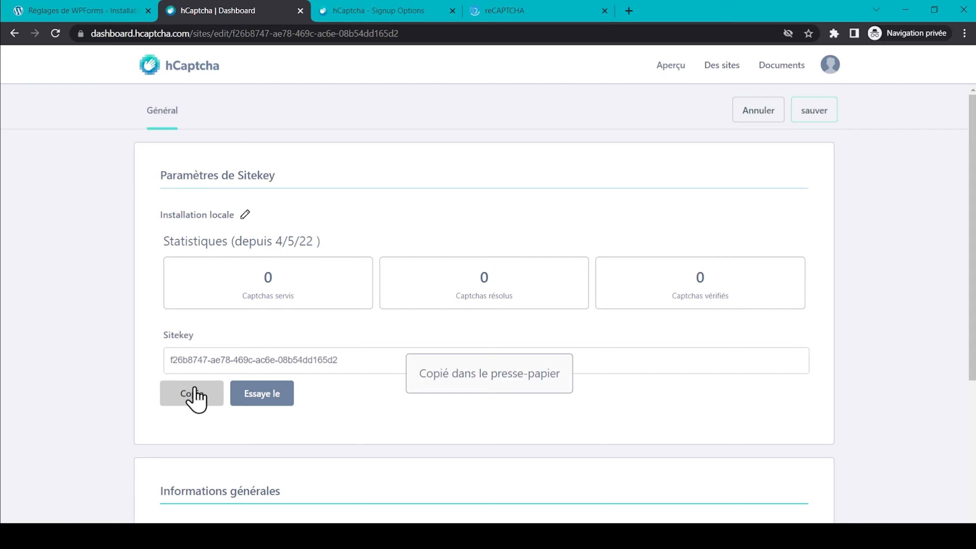
click(67, 11)
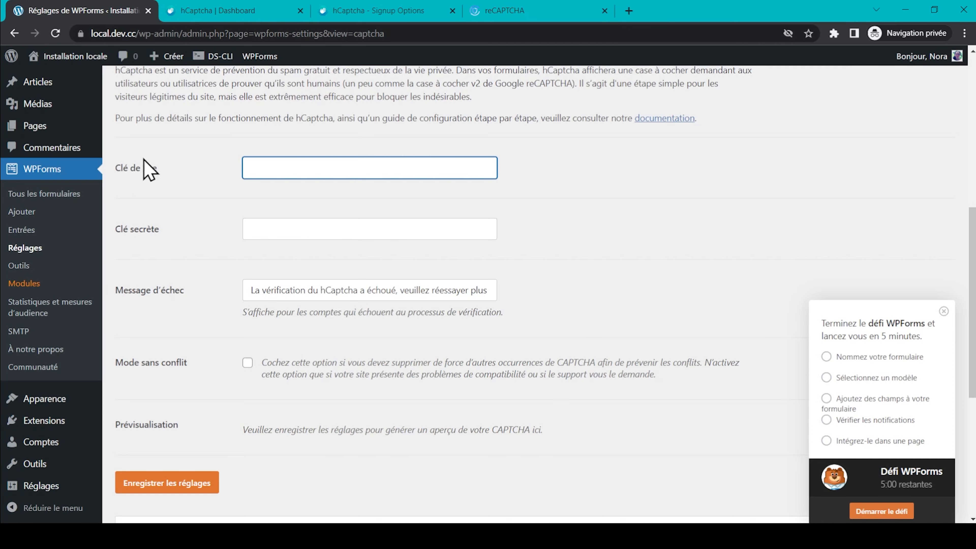
click(264, 159)
text(f26b8747-ae78-469c-ac6e-08b54dd165d2)
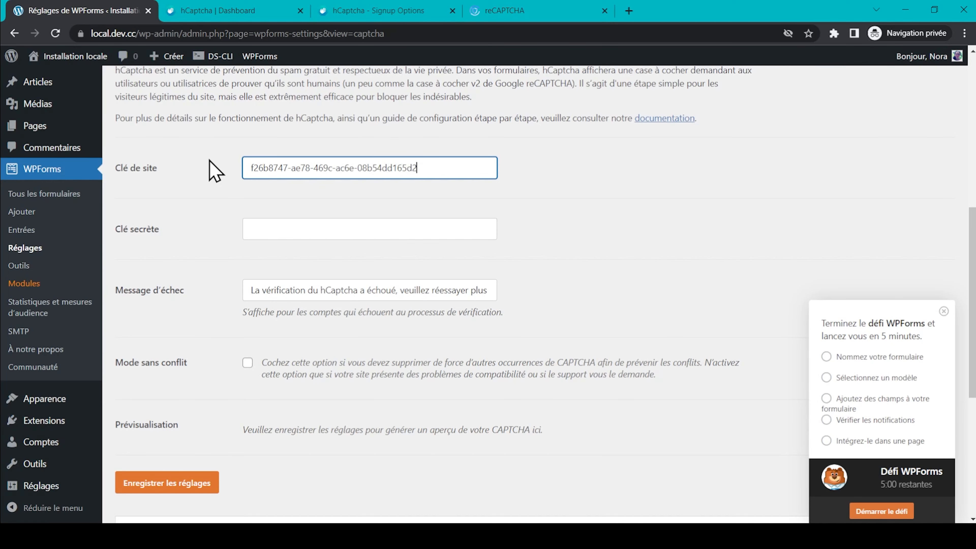
Copy the secret key from the hCaptcha account settings into the WPForms secret key field.
click(244, 10)
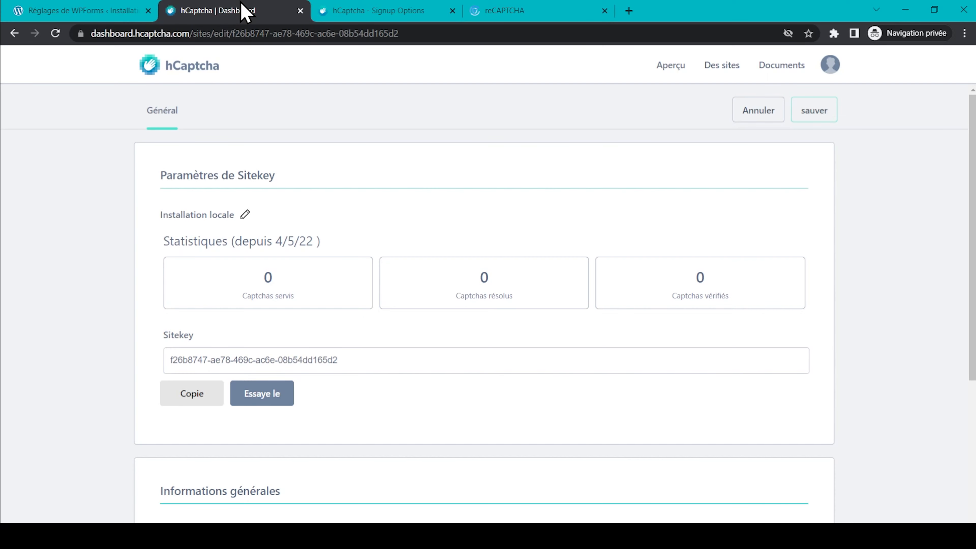
click(829, 69)
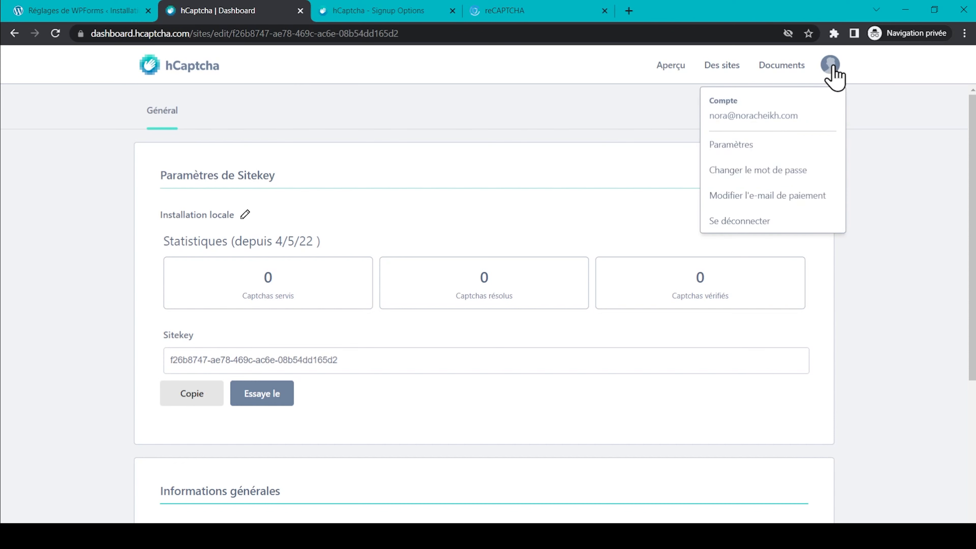
click(730, 145)
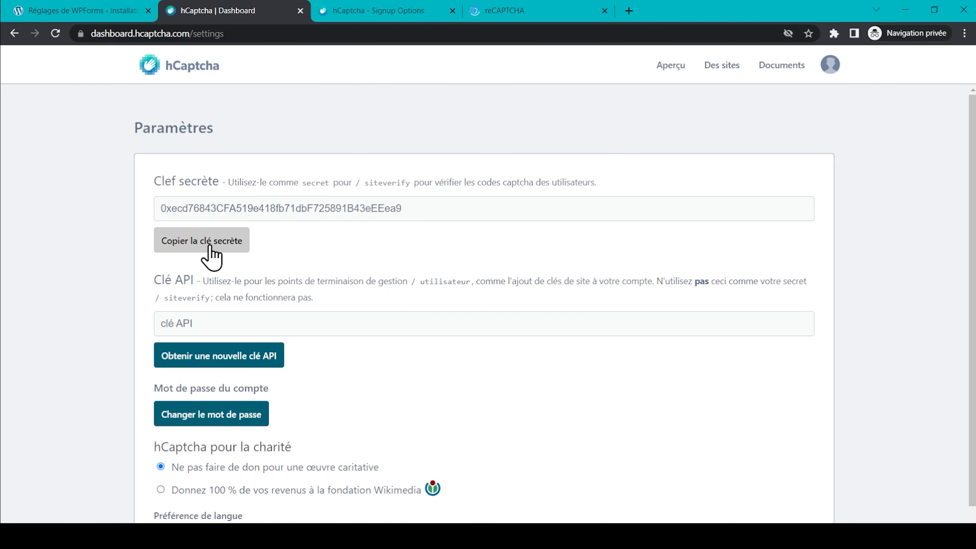
click(211, 247)
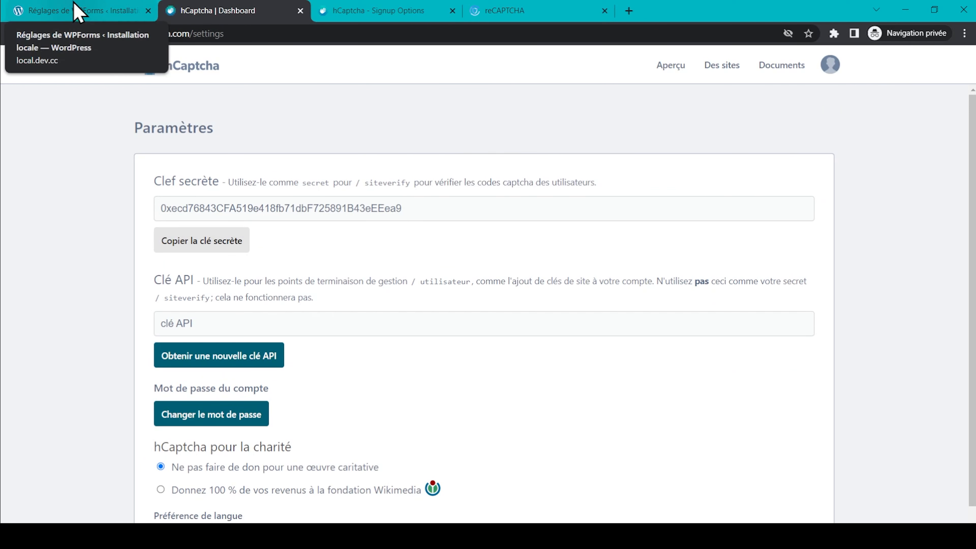
click(79, 11)
click(310, 232)
key(ctrl+v)
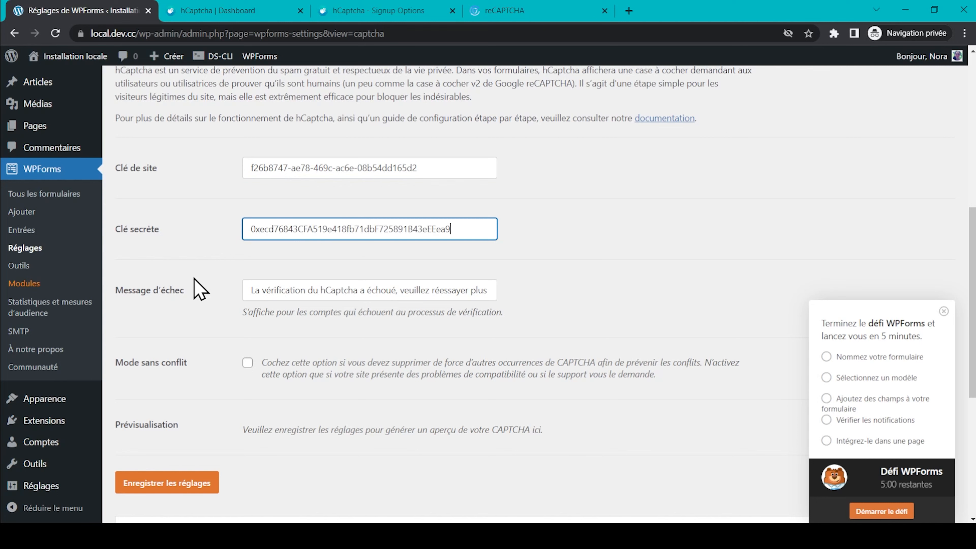
Save the hCaptcha settings in WPForms and check the CAPTCHA preview.
click(169, 483)
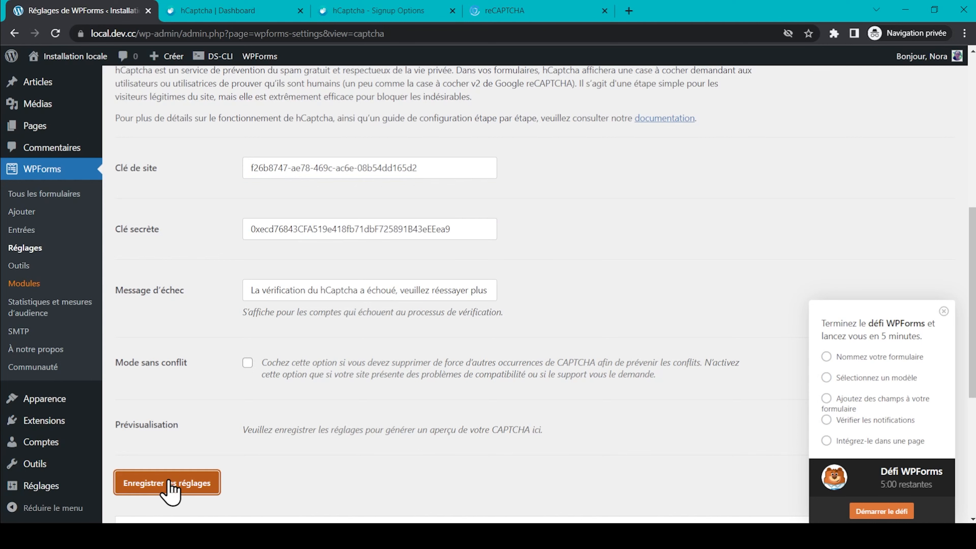
scroll(218, 398, down, 6)
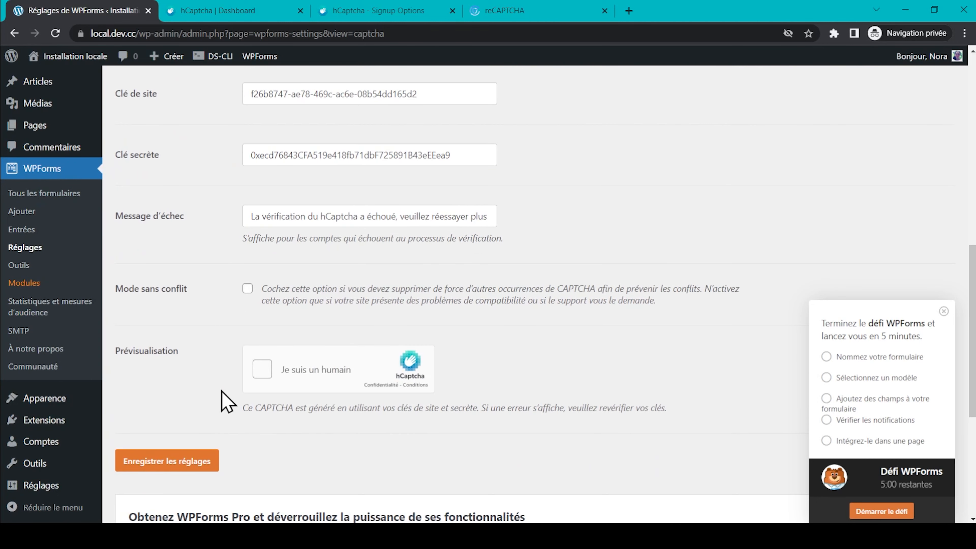
scroll(227, 400, down, 1)
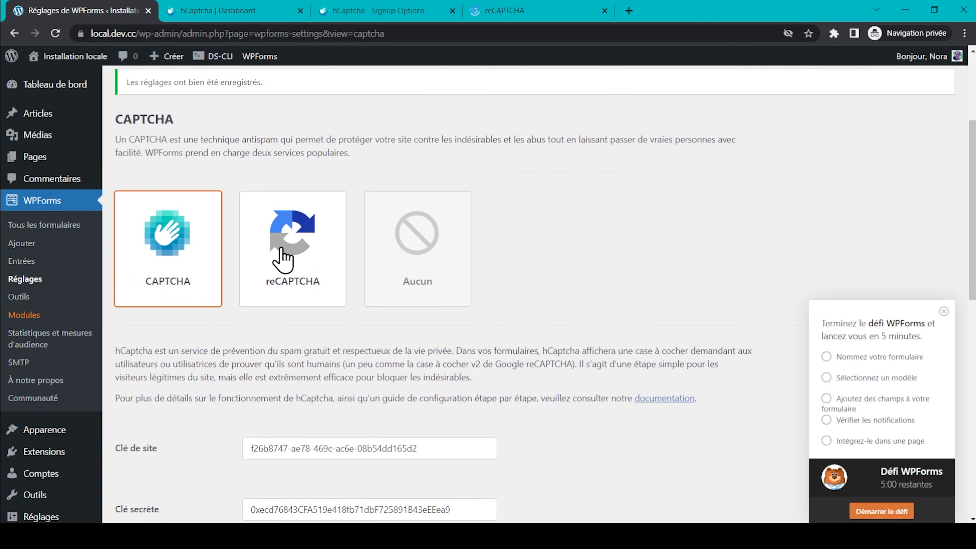
Switch the WPForms CAPTCHA service to reCAPTCHA and set its type to reCAPTCHA v3.
click(283, 230)
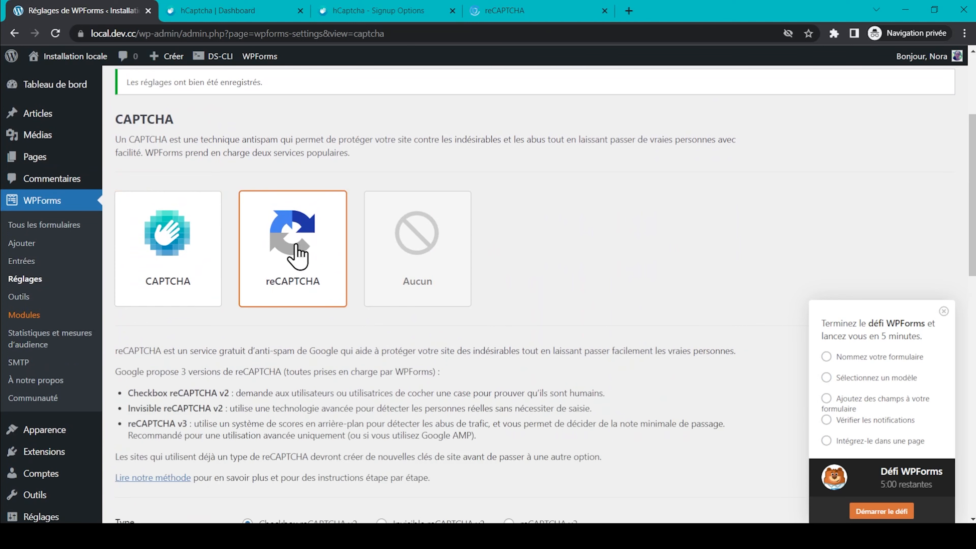
scroll(269, 288, down, 3)
scroll(265, 310, down, 1)
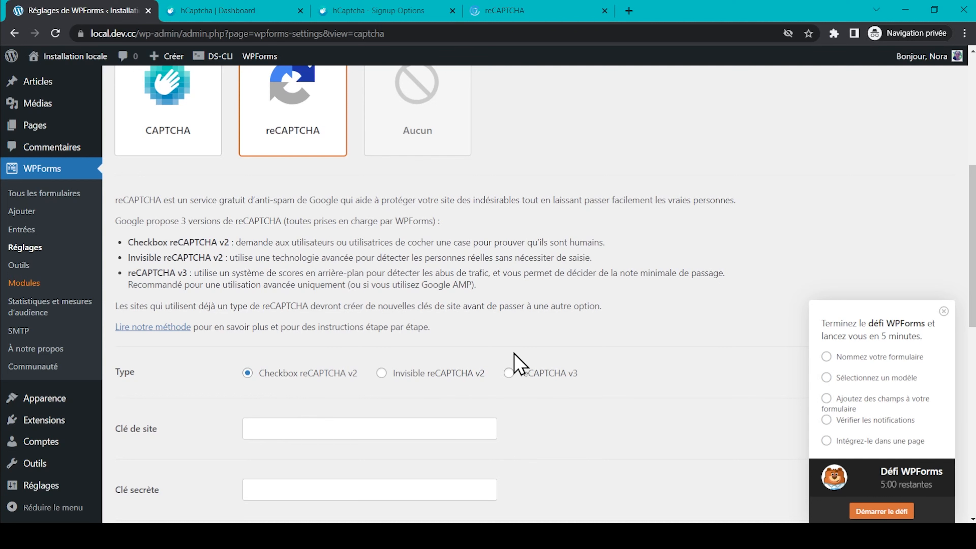
click(508, 373)
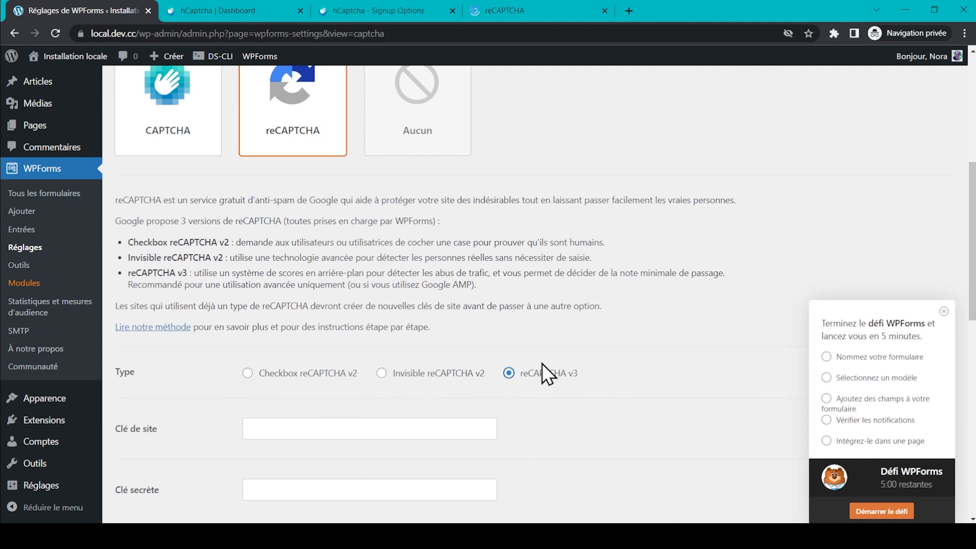
scroll(673, 364, down, 6)
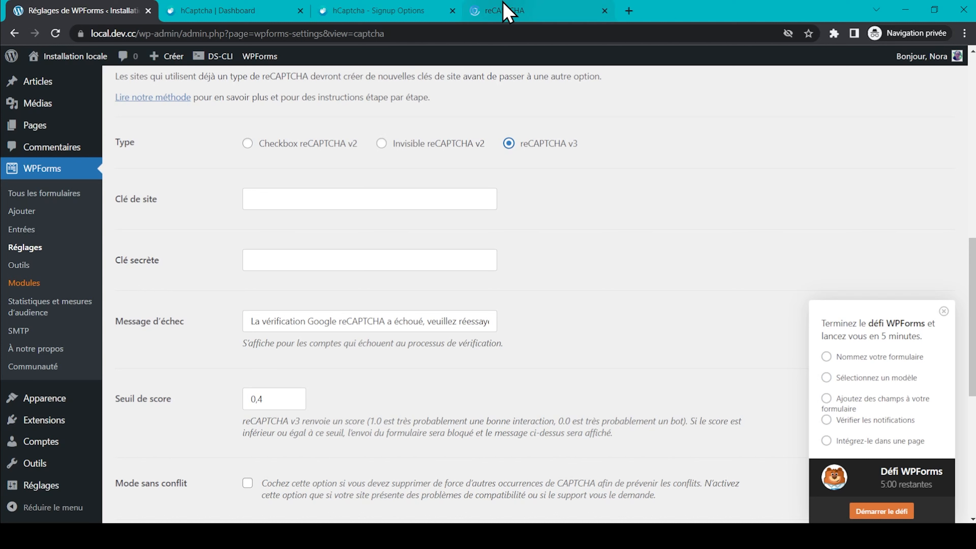
Open the Google reCAPTCHA v3 admin console and start a site registration labelled "Installation locale" with type reCAPTCHA version 3.
click(505, 10)
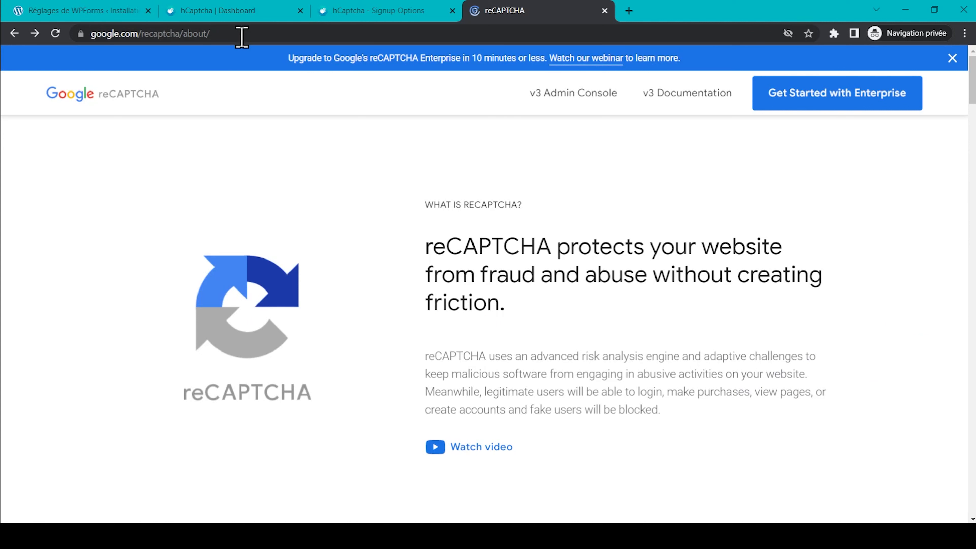
click(567, 100)
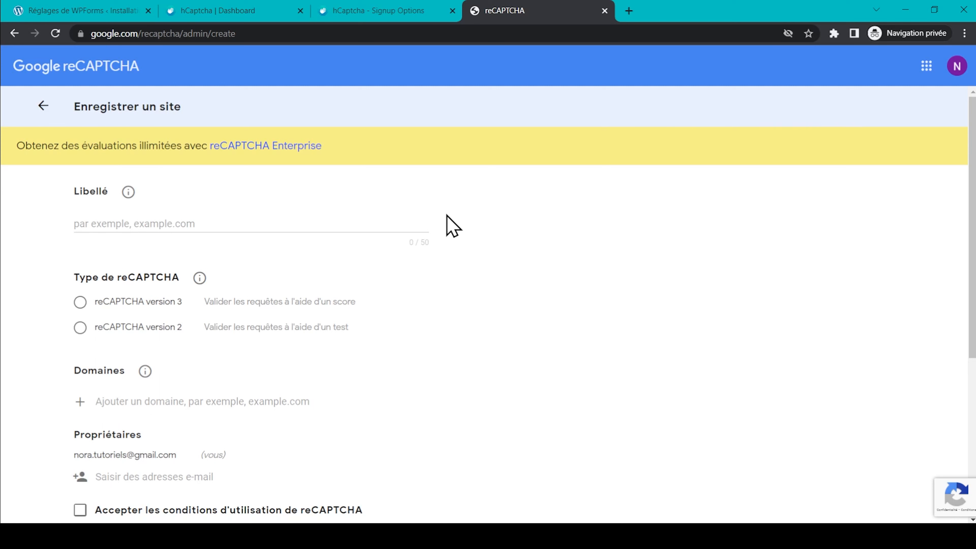
click(184, 217)
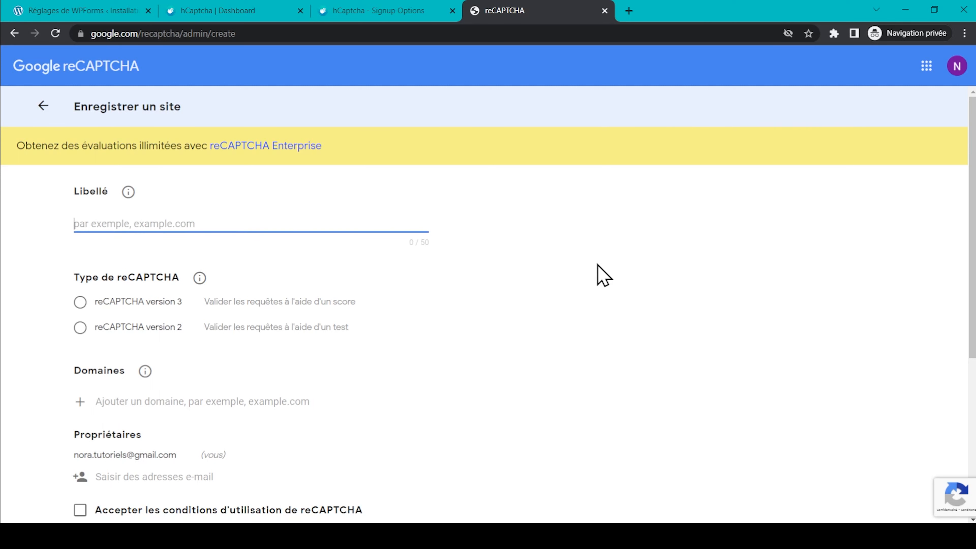
text(Installation locale)
click(80, 302)
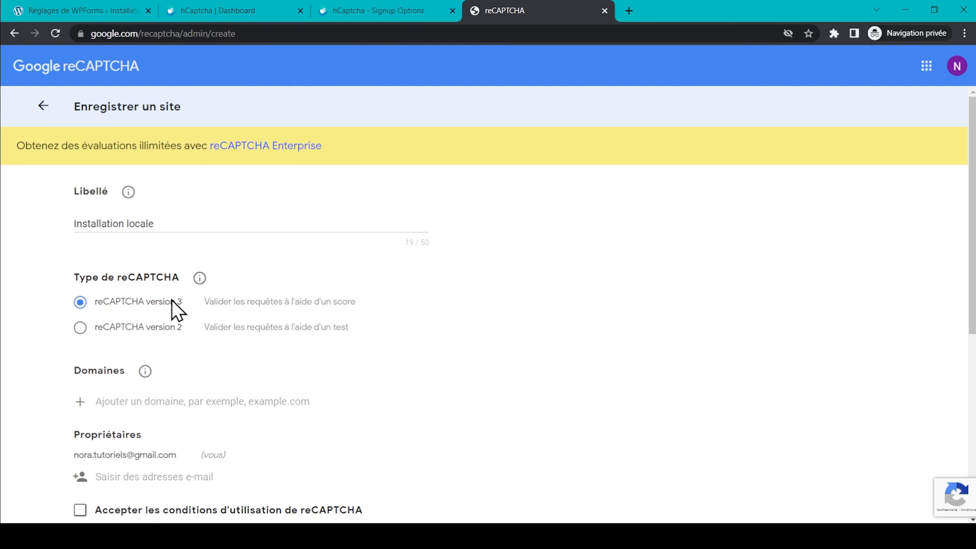
Add the domain local.dev.cc, accept the reCAPTCHA terms of use, and submit the site registration.
scroll(175, 310, down, 4)
click(199, 230)
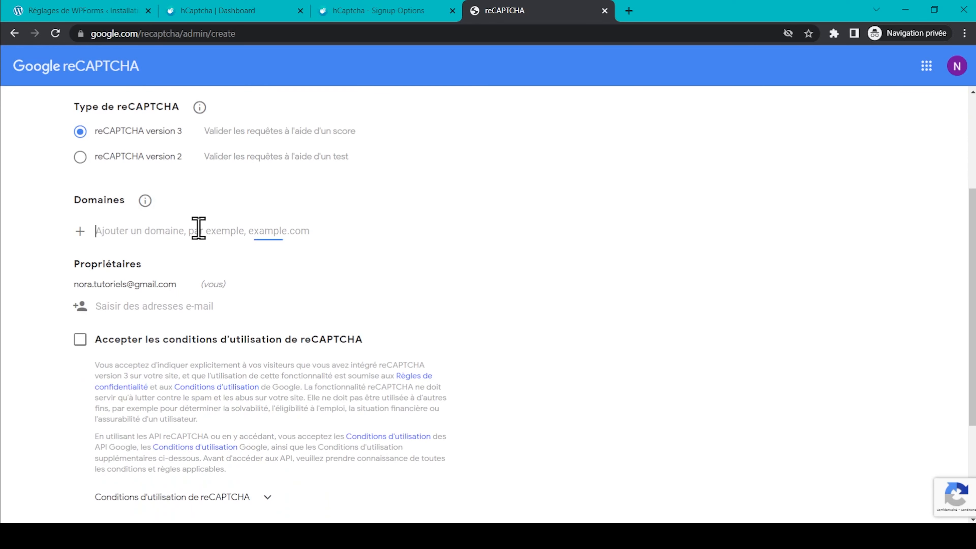
text(local.dev.cc)
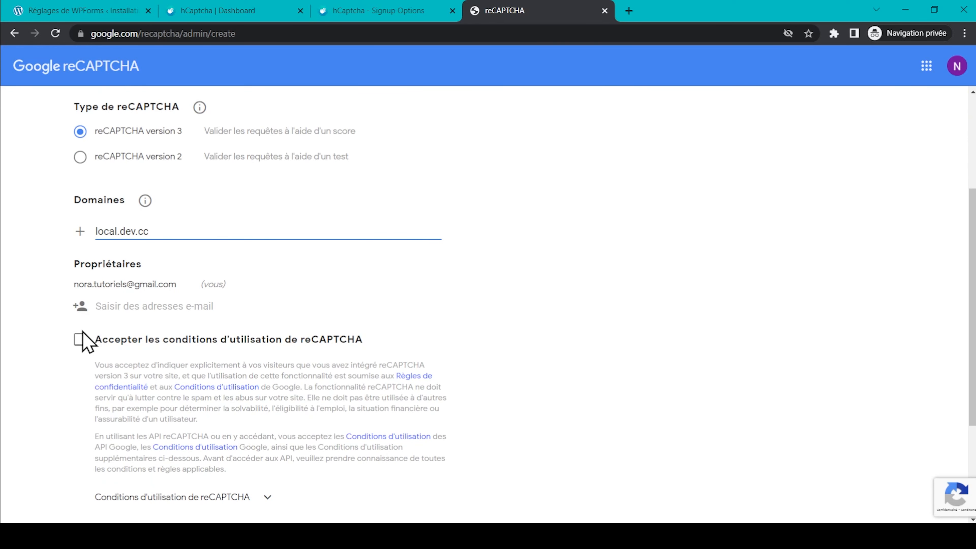
click(80, 339)
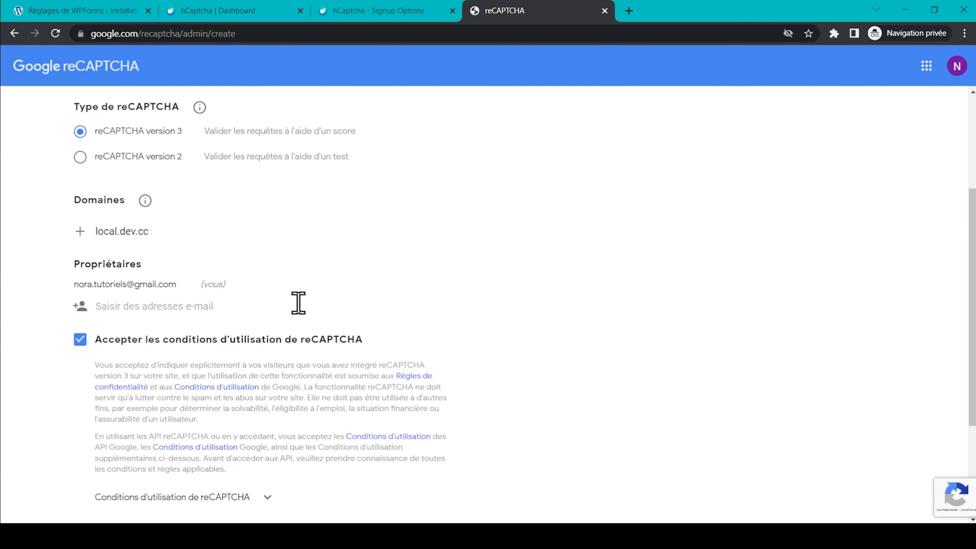
scroll(240, 351, down, 4)
click(171, 458)
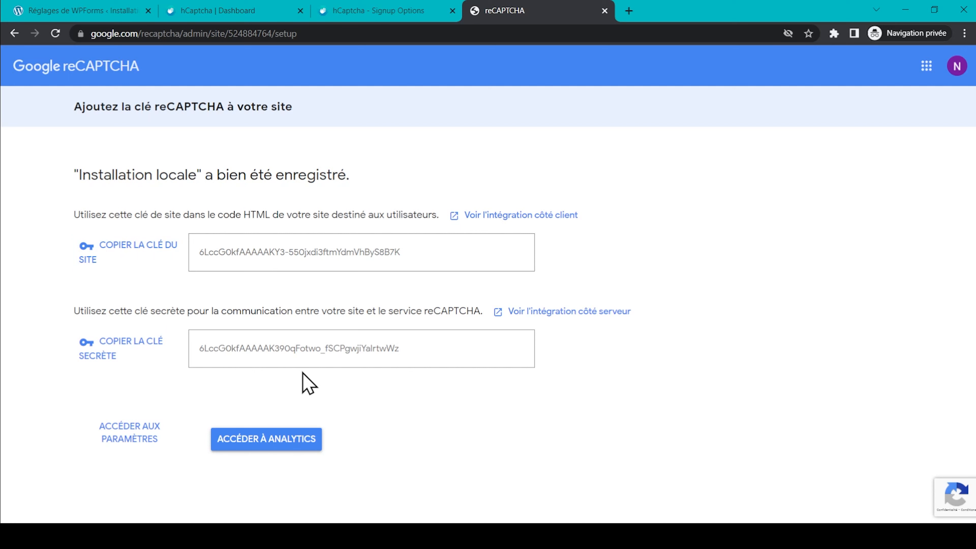
Copy the reCAPTCHA site key into the WPForms site key field.
click(131, 252)
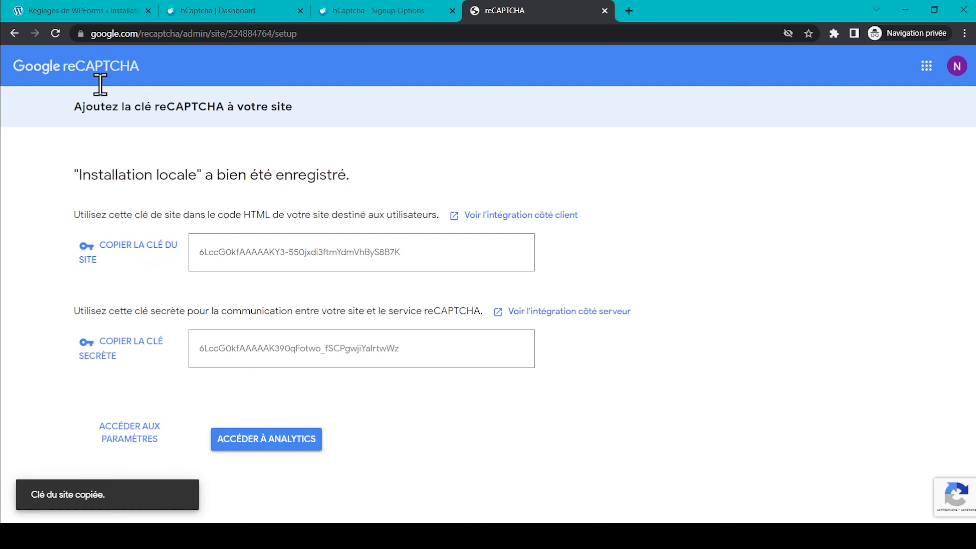
click(83, 10)
click(301, 198)
key(ctrl+v)
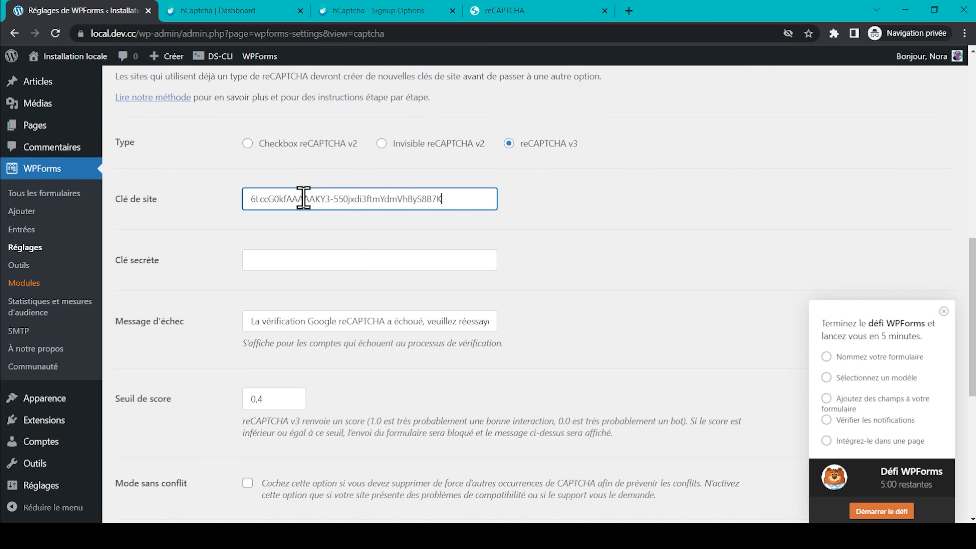
Copy the reCAPTCHA secret key from the Google registration page into the WPForms secret key field.
click(578, 11)
click(134, 344)
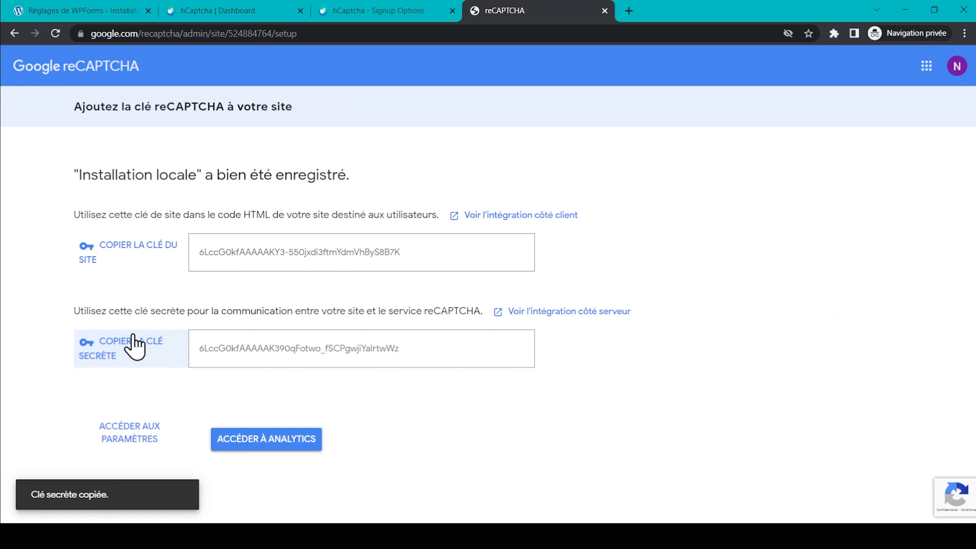
click(79, 10)
click(269, 257)
key(ctrl+v)
Save the WPForms reCAPTCHA settings and review the reCAPTCHA types, keys, score threshold and no-conflict option.
scroll(235, 288, down, 4)
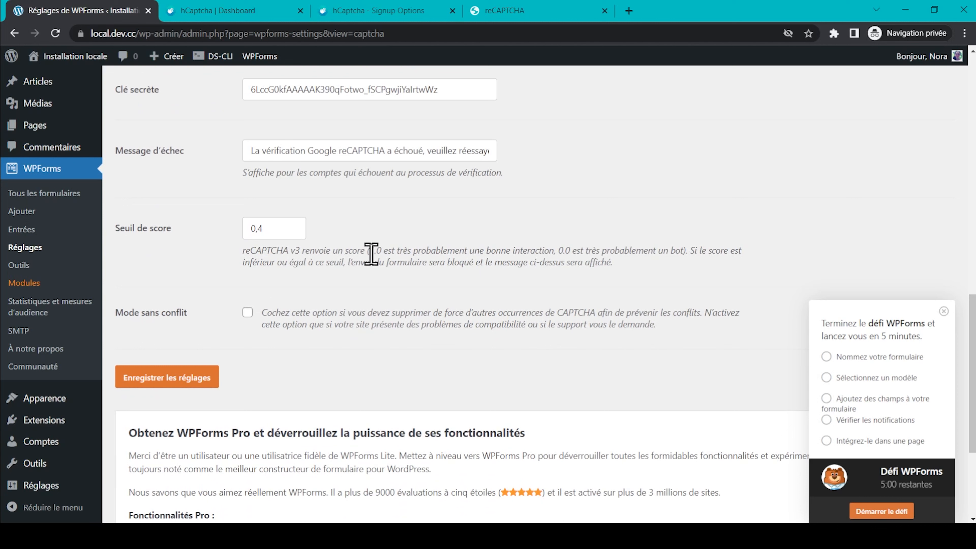
drag(370, 252, 474, 250)
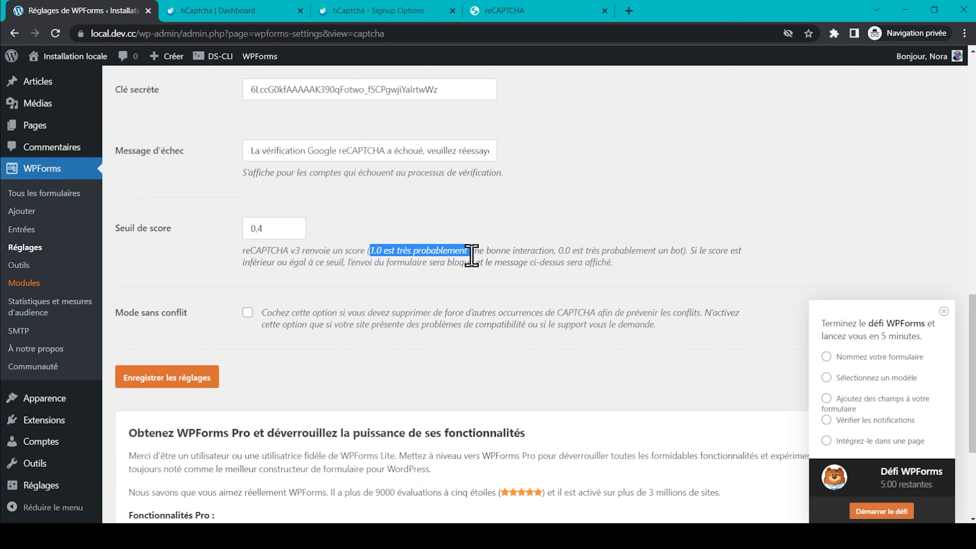
click(515, 252)
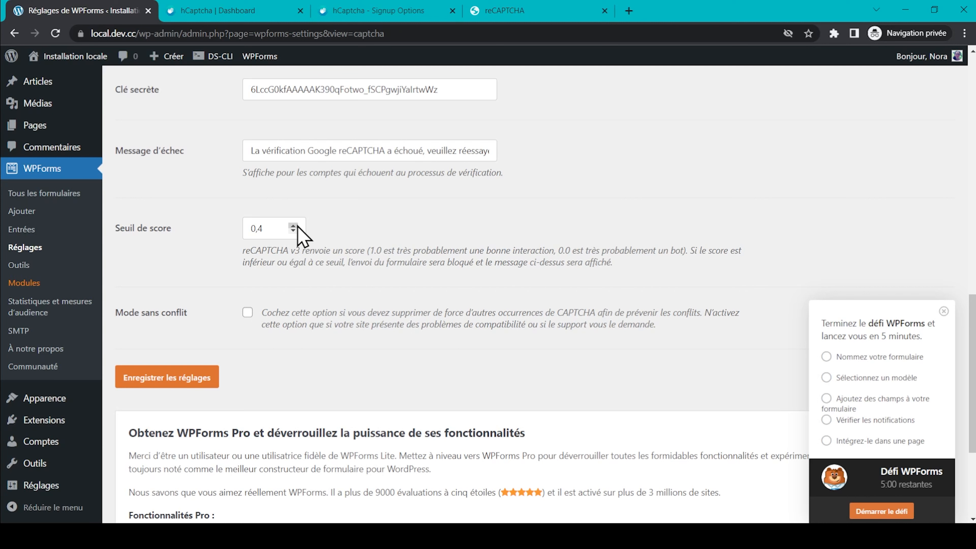
click(163, 380)
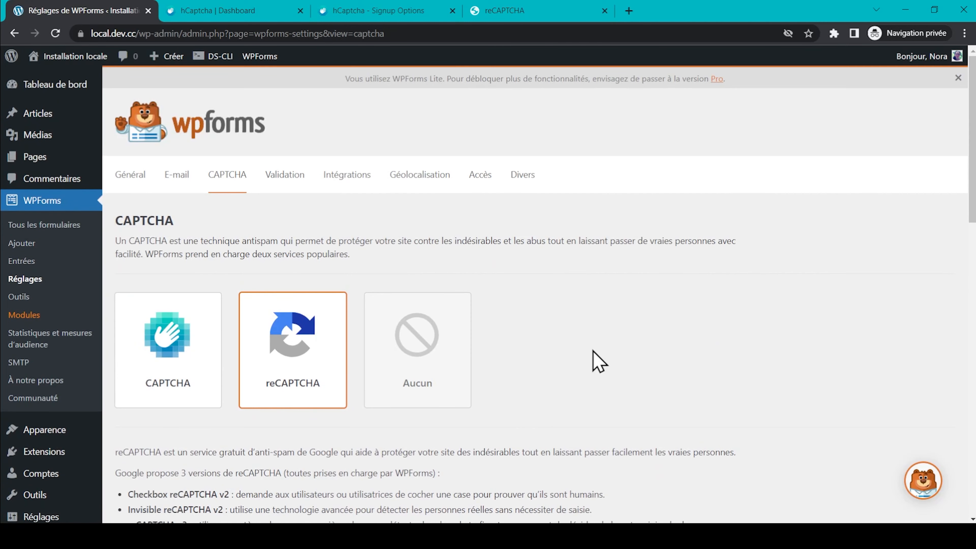
scroll(595, 362, down, 6)
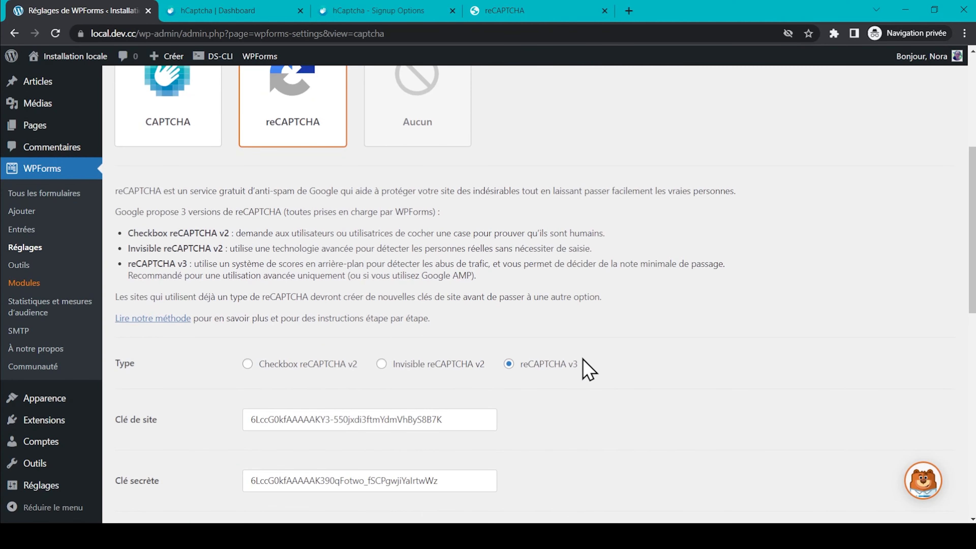
drag(130, 233, 232, 235)
scroll(232, 234, down, 8)
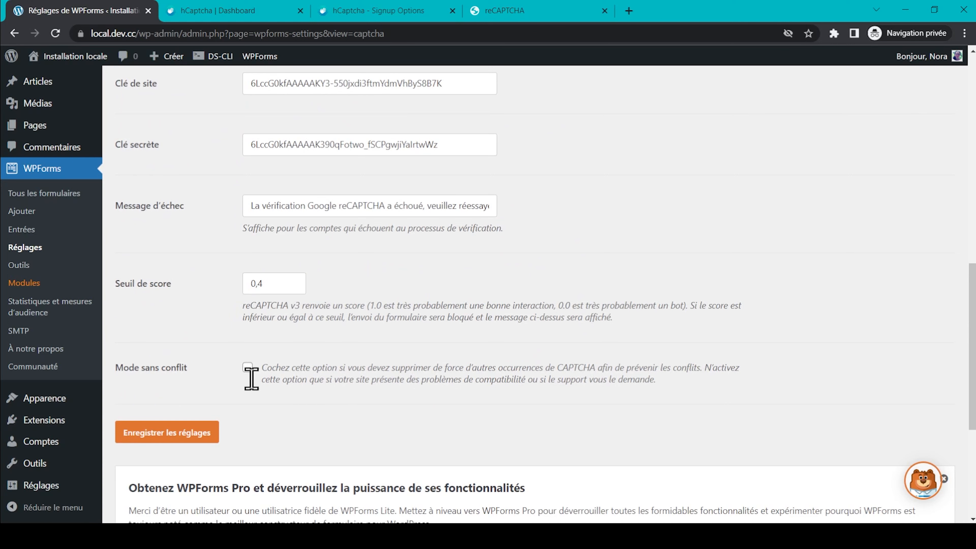
scroll(187, 356, up, 1)
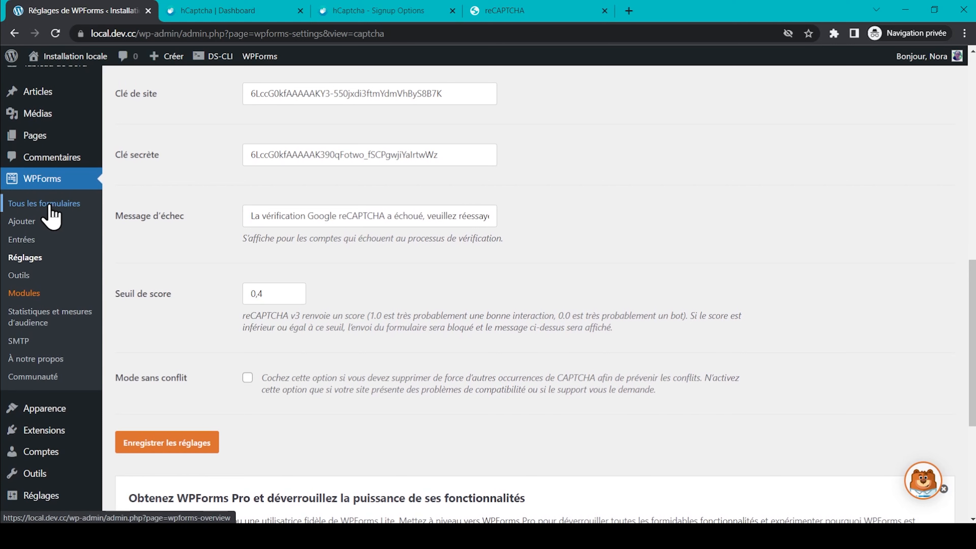
Create a form from the Simple Contact Form template and relabel its name and message fields as Nom and Message.
click(61, 204)
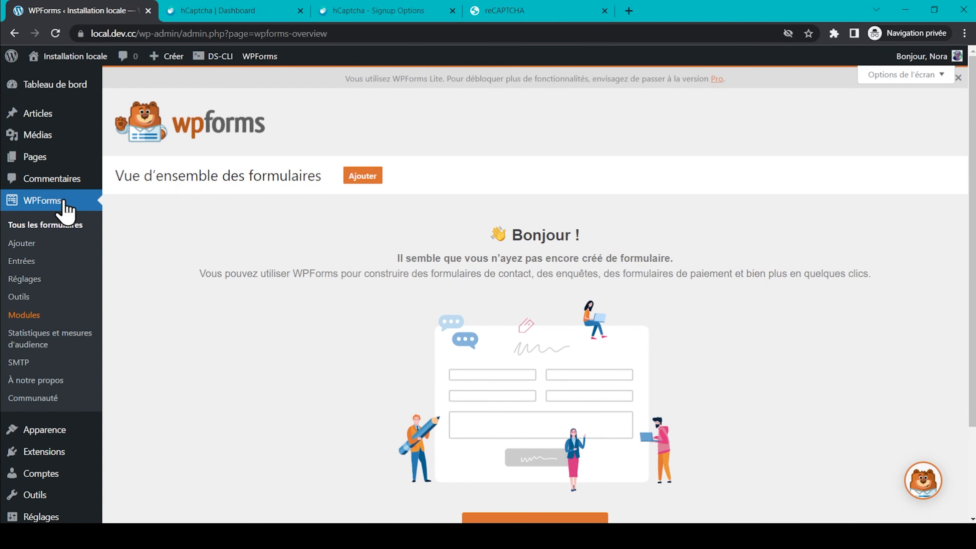
click(367, 178)
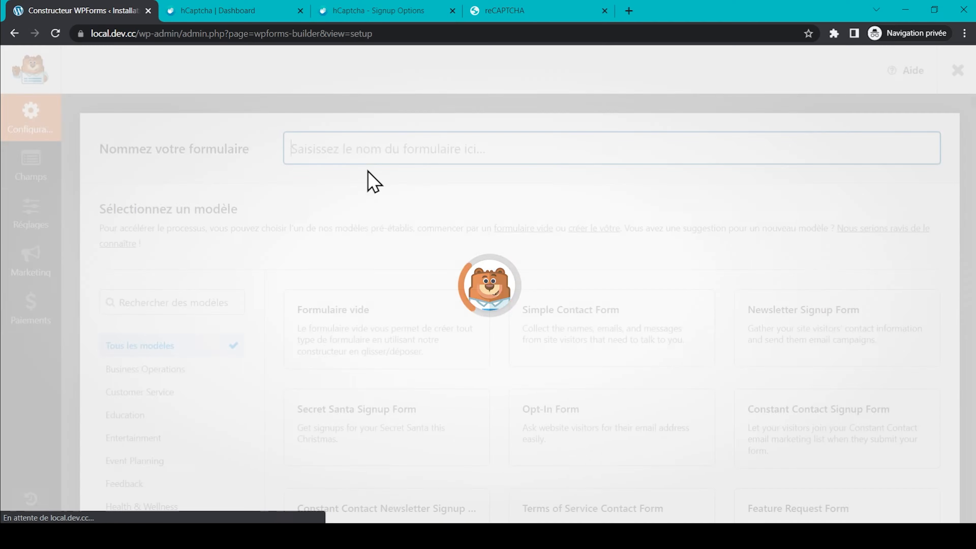
mouse_move(611, 348)
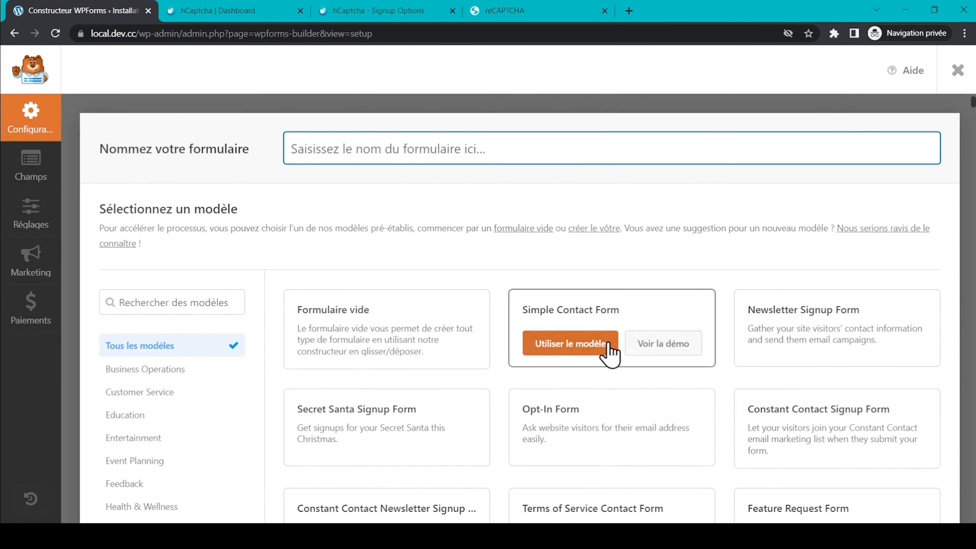
click(560, 344)
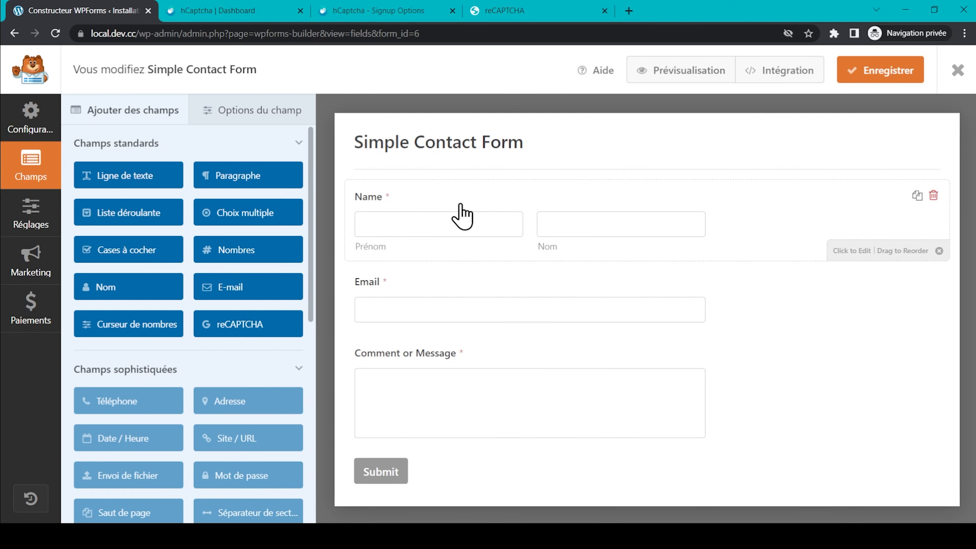
click(460, 213)
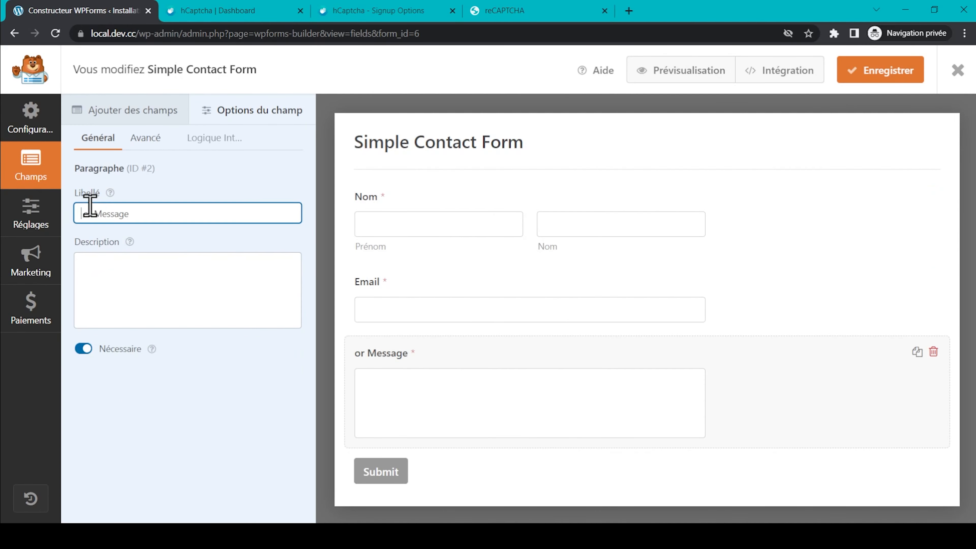
Enable reCAPTCHA on the Simple Contact Form, save the form and exit the form builder.
click(131, 111)
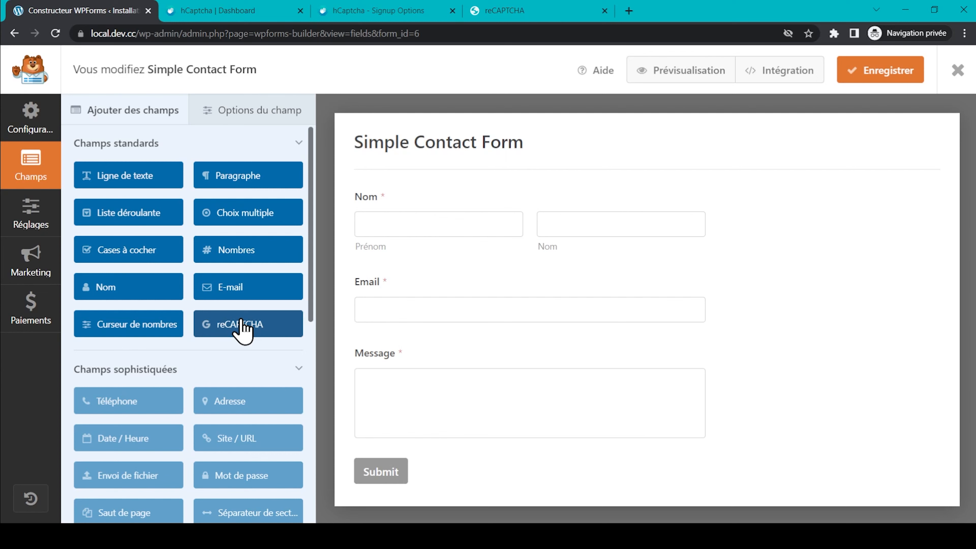
click(244, 327)
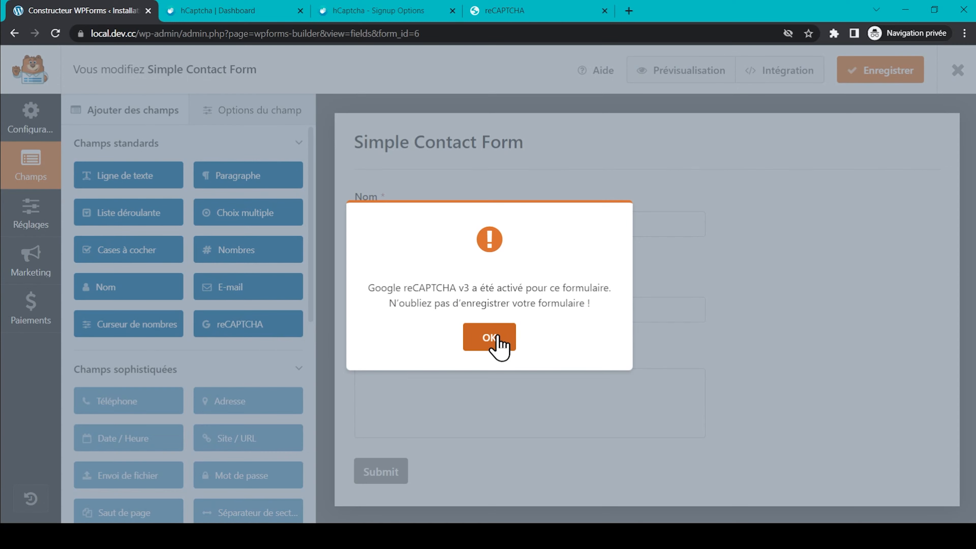
click(498, 339)
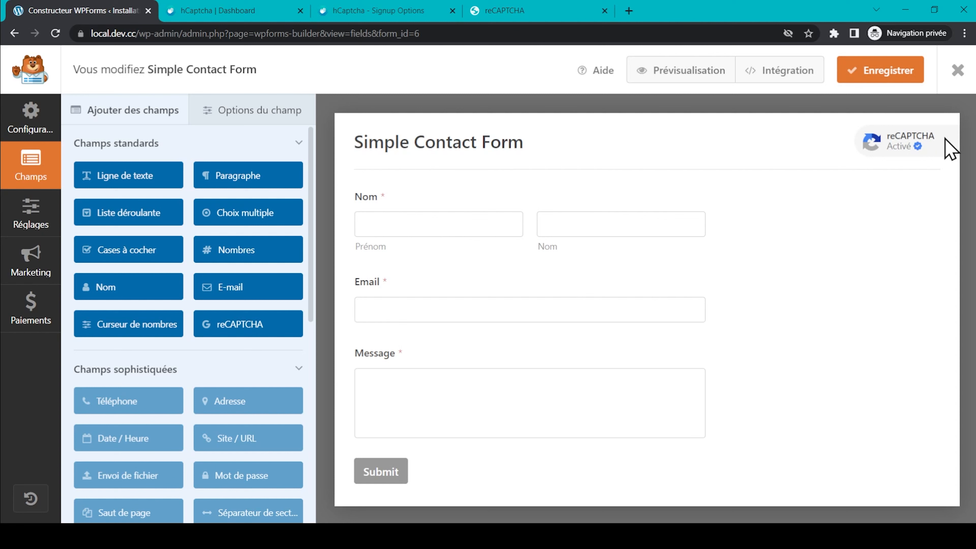
click(889, 74)
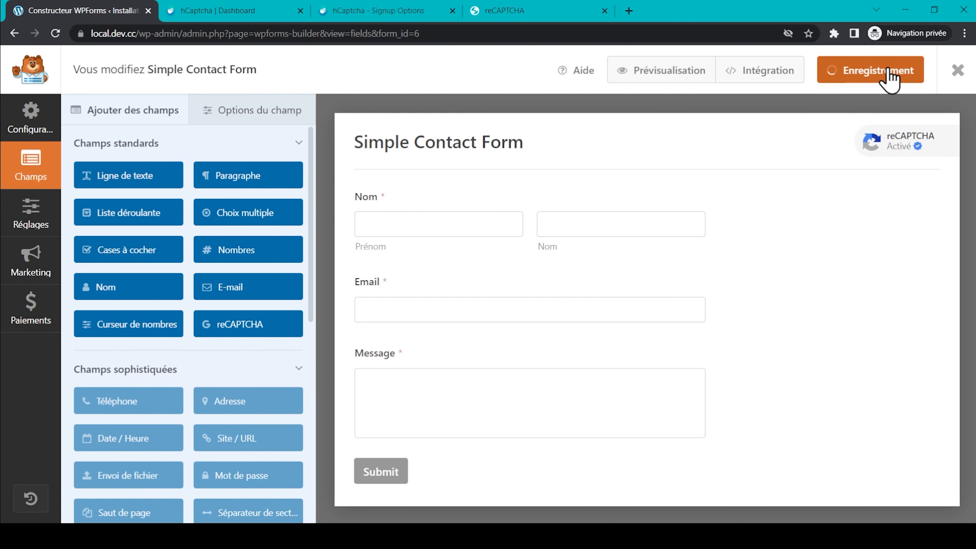
click(957, 73)
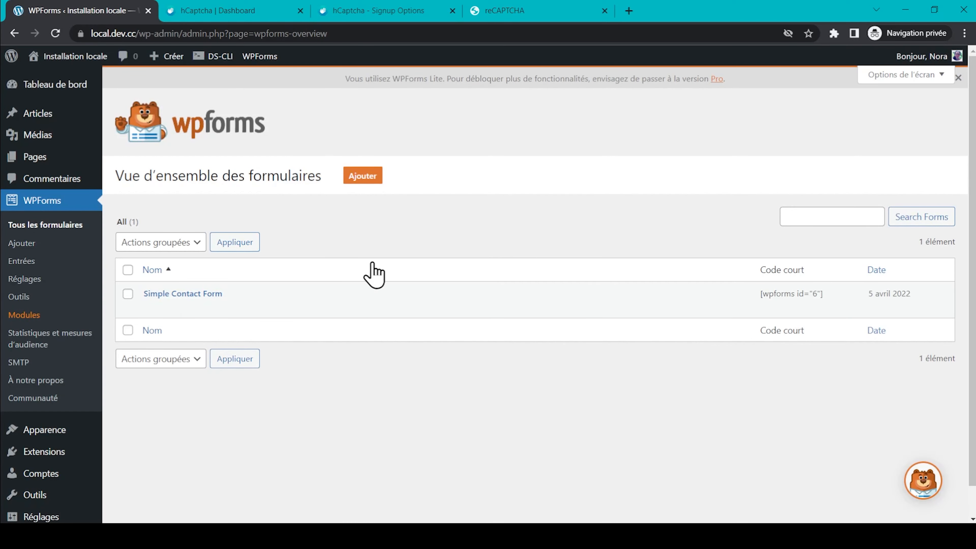
Create a new WordPress page titled "WPForms & captcha".
mouse_move(54, 156)
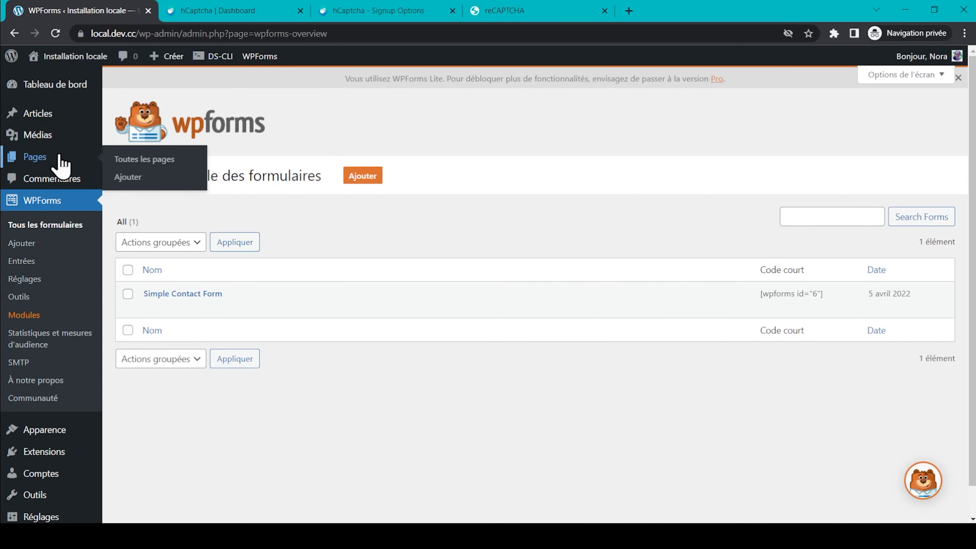
middle_click(175, 181)
click(235, 10)
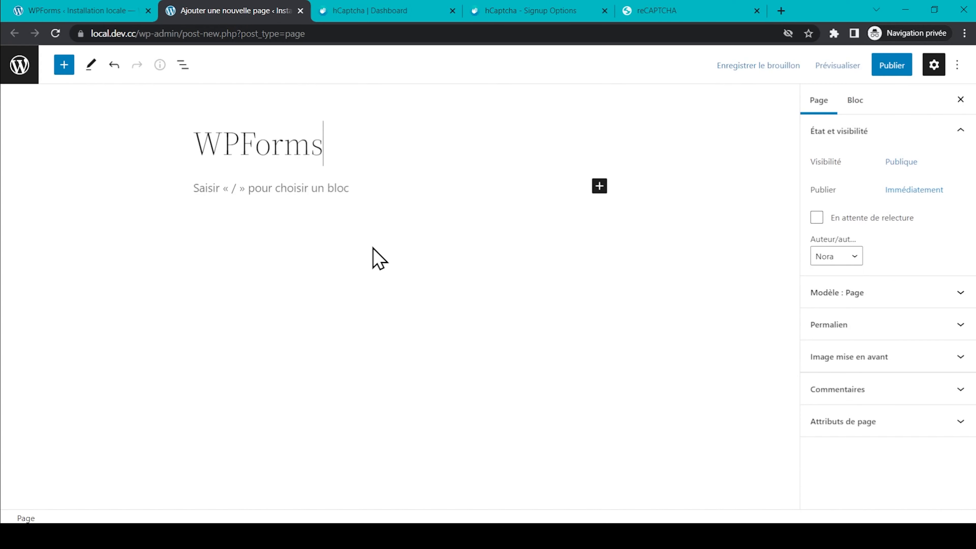
text(& captcha)
Insert a WPForms block displaying the Simple Contact Form and publish the page.
click(600, 186)
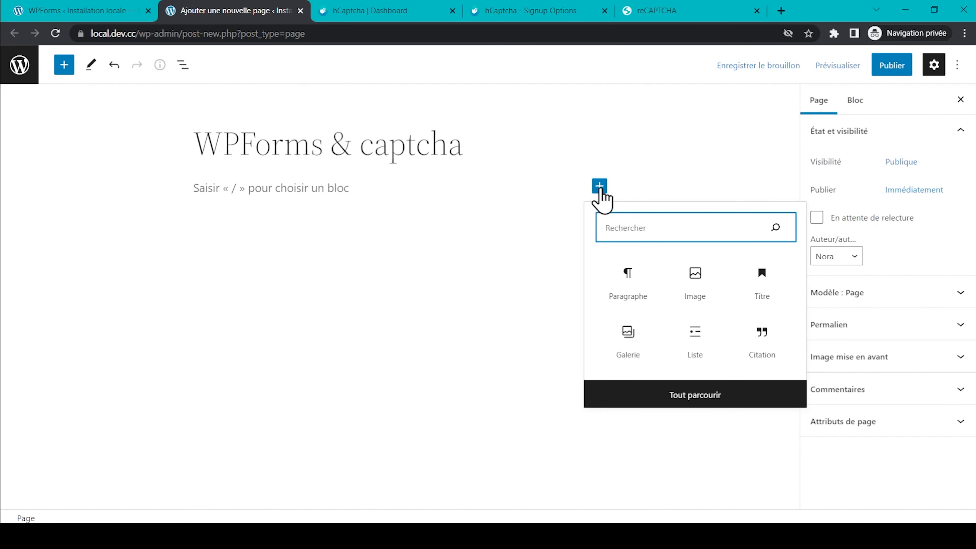
text(wpf)
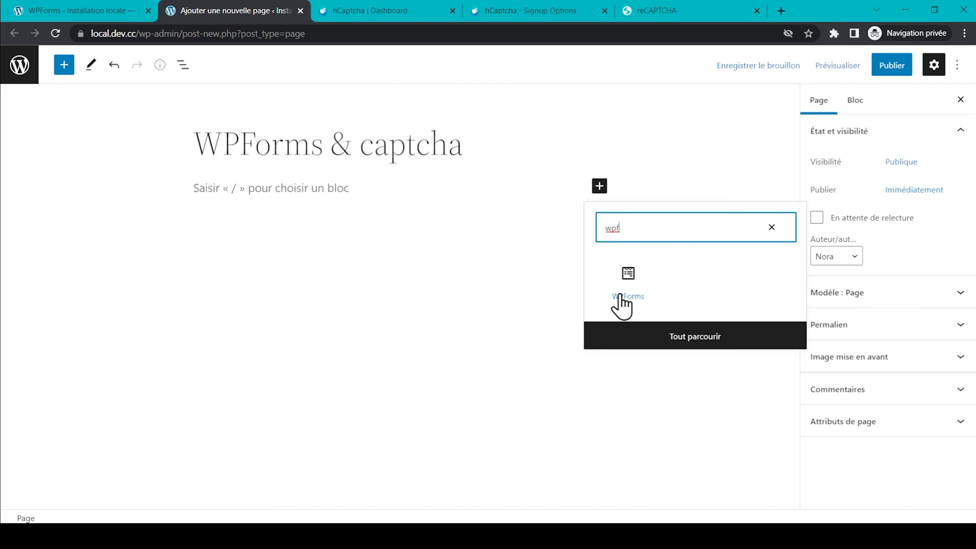
click(620, 294)
click(473, 289)
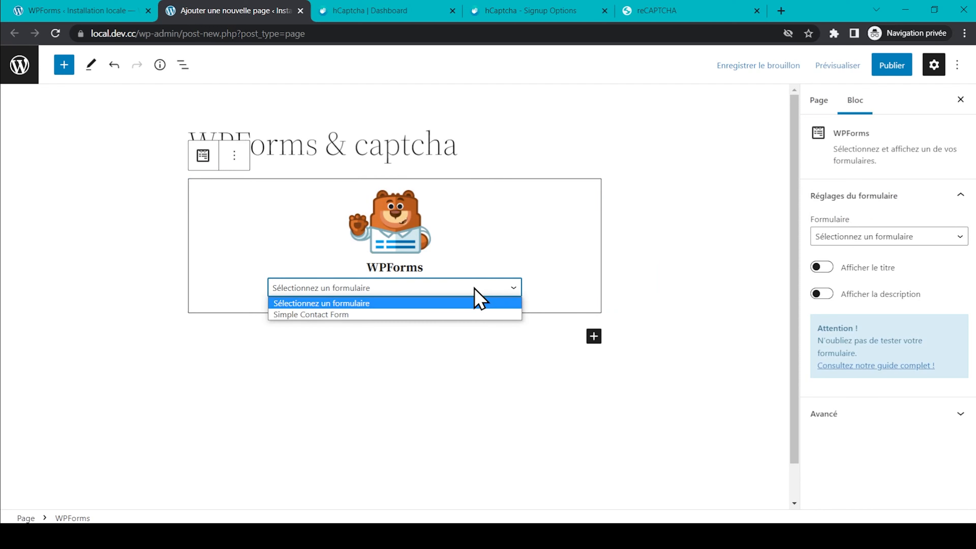
click(446, 314)
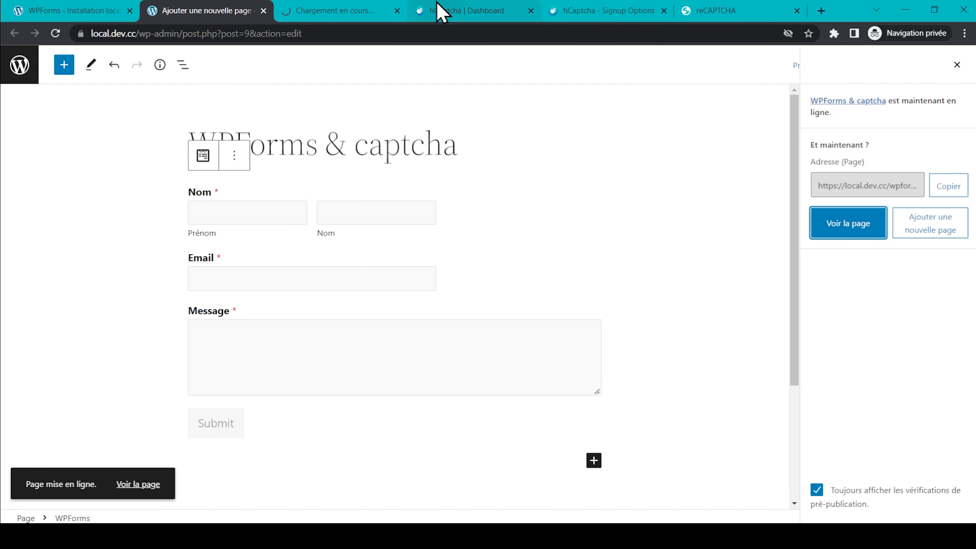
View the published WPForms & captcha page and check the contact form for the reCAPTCHA badge.
click(326, 11)
scroll(259, 285, down, 4)
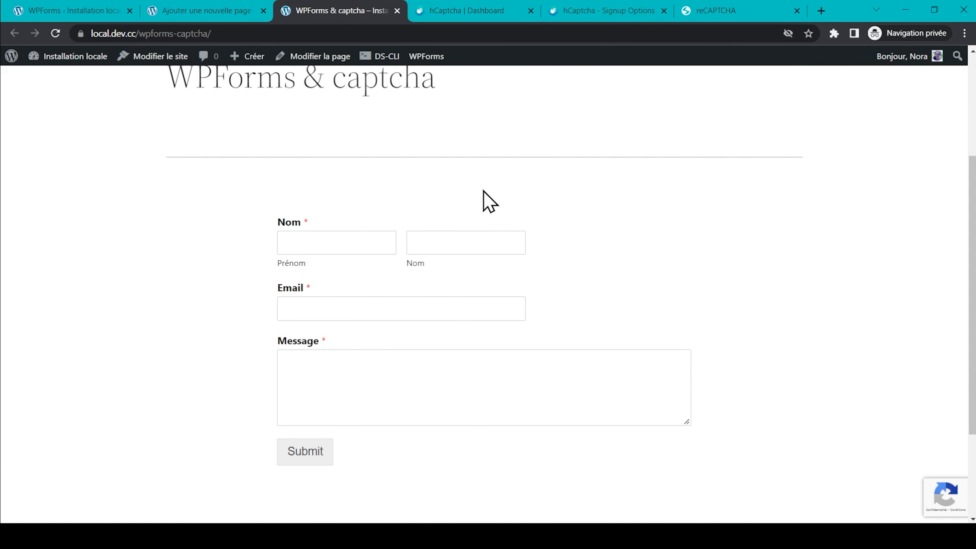
mouse_move(933, 489)
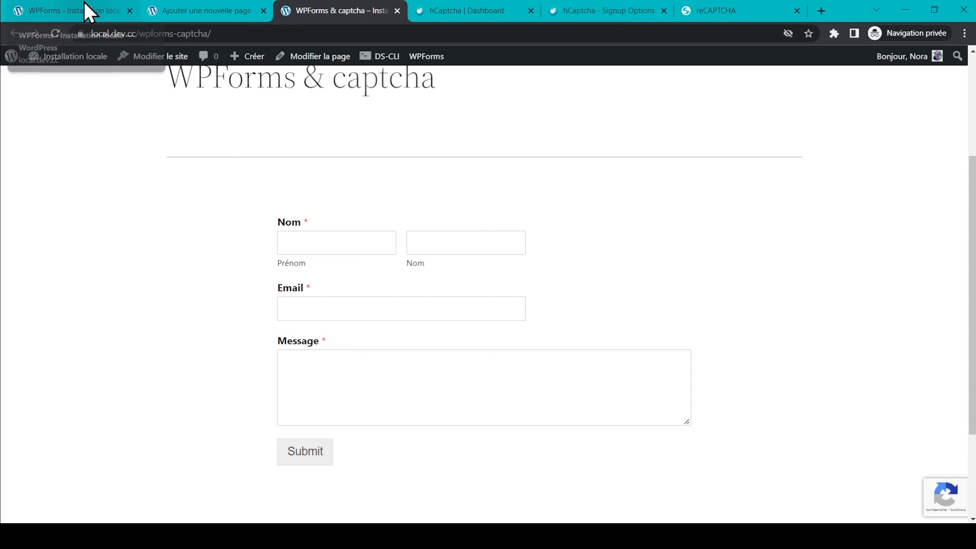
Switch the WPForms CAPTCHA service to hCaptcha and save the settings.
click(90, 11)
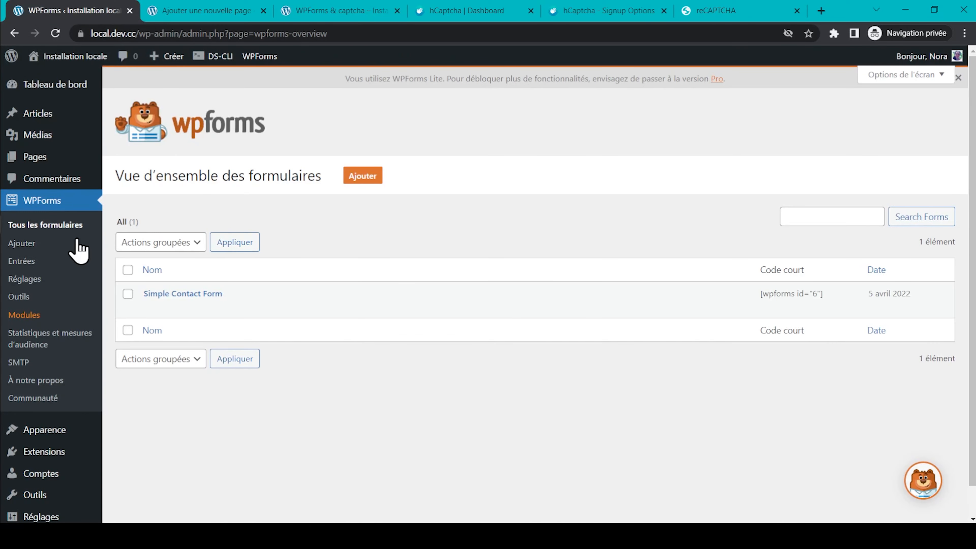
click(34, 279)
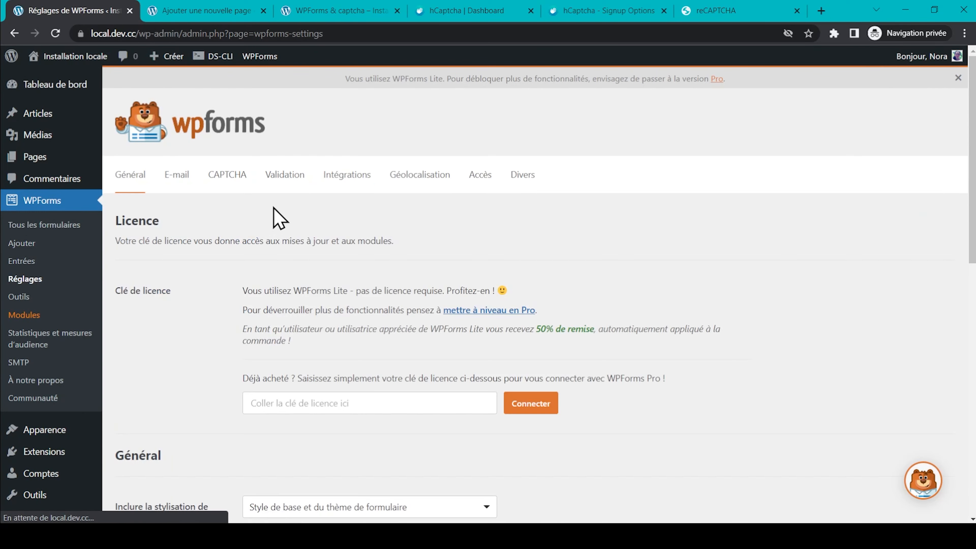
click(233, 178)
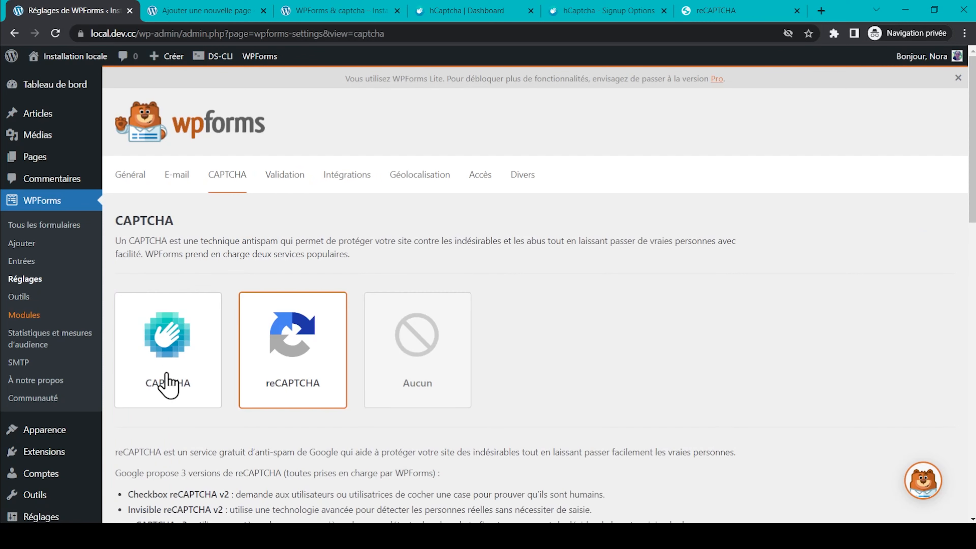
click(167, 382)
scroll(169, 346, down, 10)
click(175, 287)
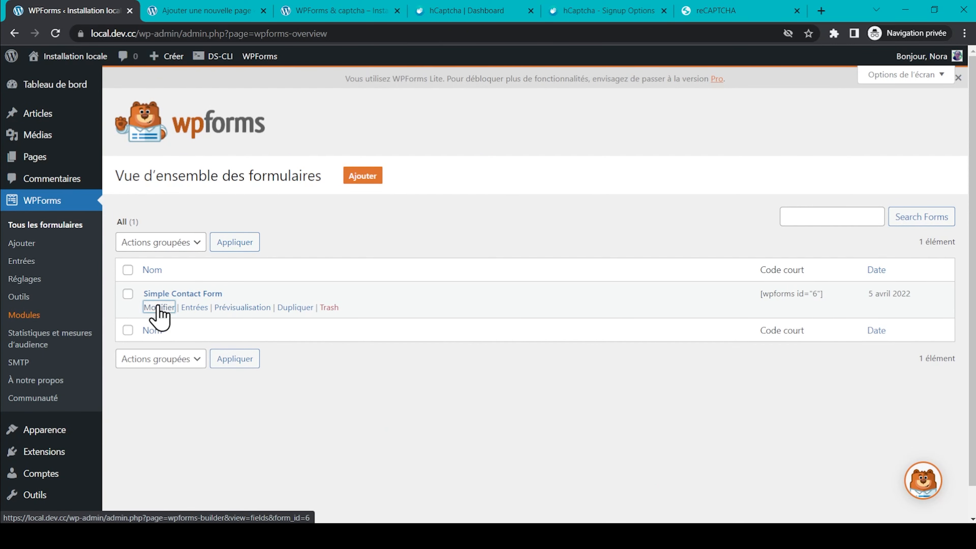
Check the CAPTCHA status in the Simple Contact Form builder and start the hCaptcha challenge on the published page.
click(159, 308)
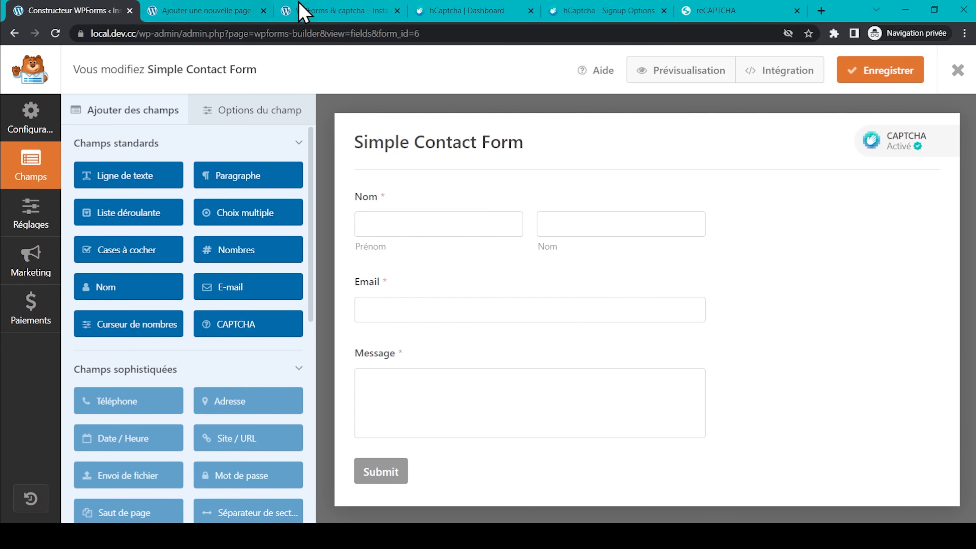
click(303, 12)
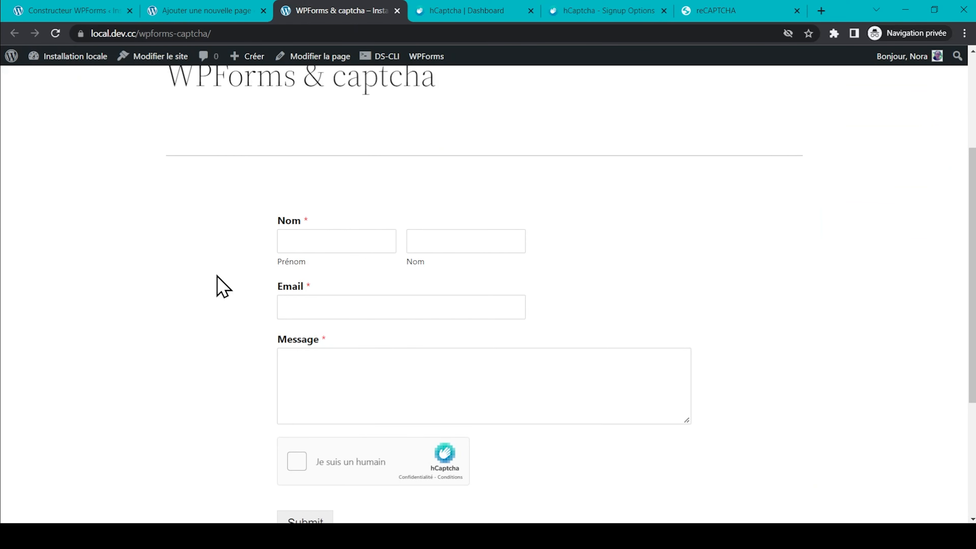
scroll(224, 304, down, 3)
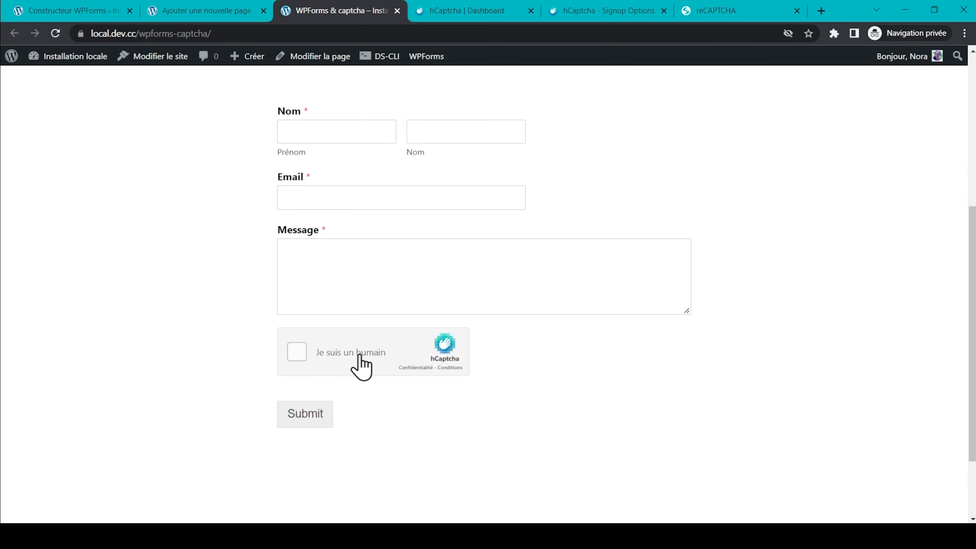
click(298, 351)
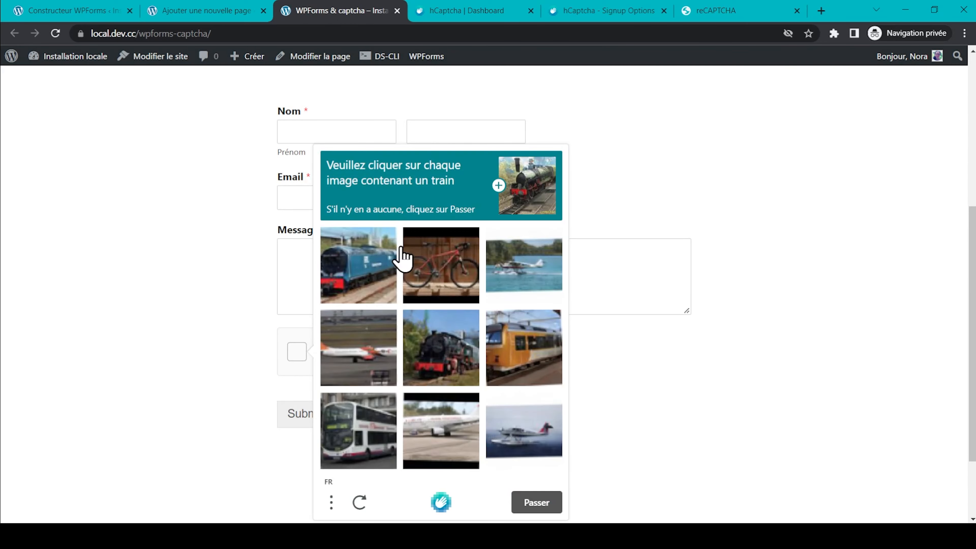